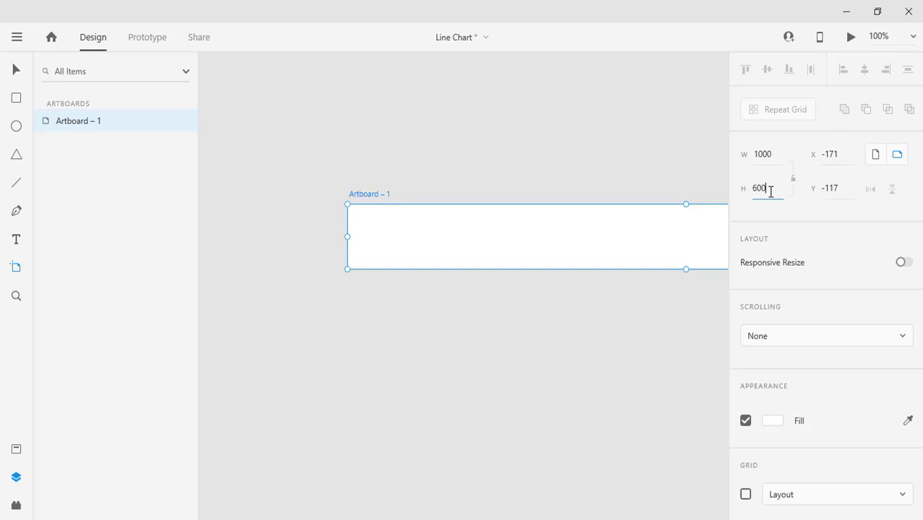
Set the artboard's height to 600 and fit the whole artboard in view.
{"action": "key", "text": "Return"}
{"action": "key", "text": "ctrl+0"}
{"action": "left_click", "coordinate": [171, 276]}
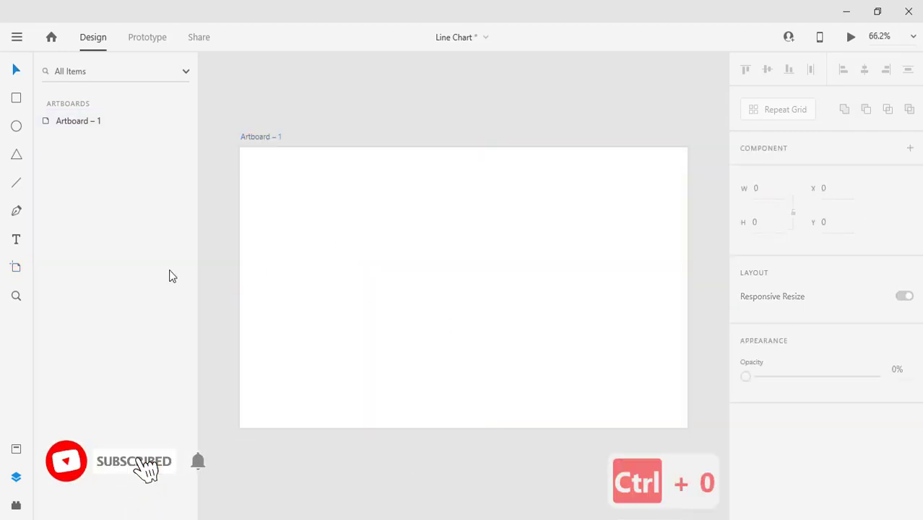
Draw a 1000 px wide line across the artboard near its top edge and set its height to 0.
{"action": "left_click", "coordinate": [16, 183]}
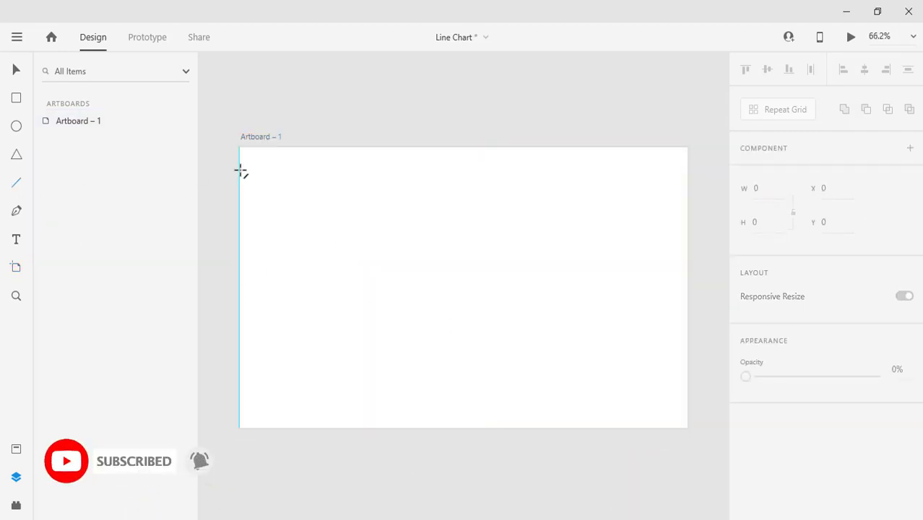
{"action": "mouse_move", "coordinate": [241, 170]}
{"action": "left_mouse_down"}
{"action": "mouse_move", "coordinate": [630, 189]}
{"action": "mouse_move", "coordinate": [687, 170]}
{"action": "left_mouse_up"}
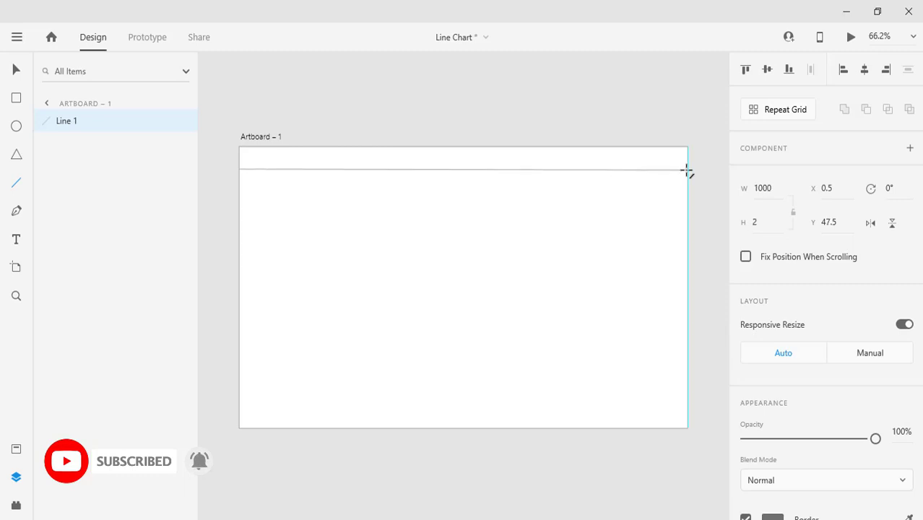
{"action": "left_click", "coordinate": [768, 222]}
{"action": "type", "text": "0"}
{"action": "key", "text": "Return"}
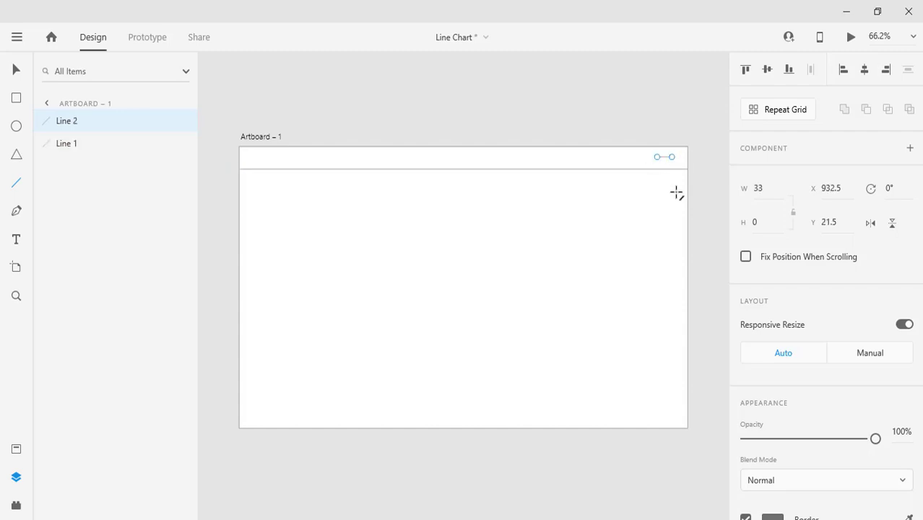
Add a short line about 33 px wide at the header's right end with border size 4 and colour #171717.
{"action": "scroll", "coordinate": [826, 367], "scroll_direction": "down", "scroll_amount": 3}
{"action": "type", "text": "4"}
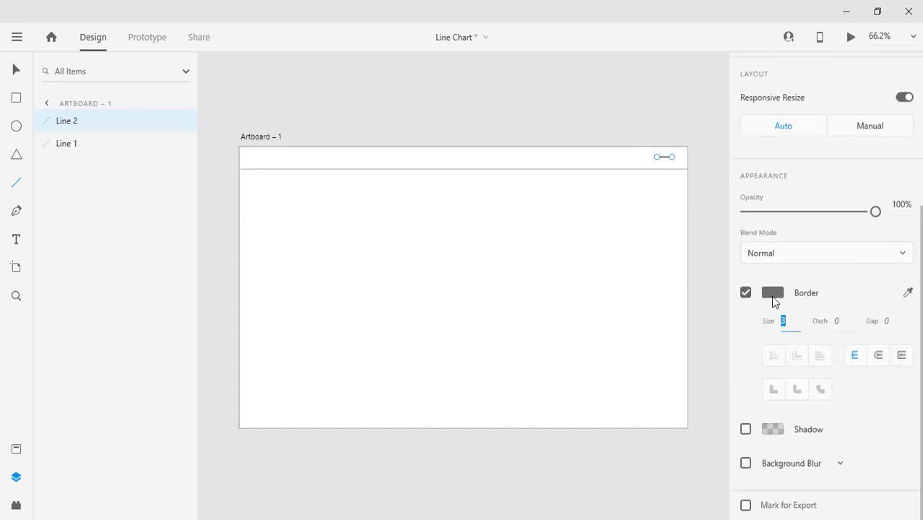
{"action": "left_click", "coordinate": [772, 293]}
{"action": "left_click_drag", "start_coordinate": [581, 301], "coordinate": [572, 309]}
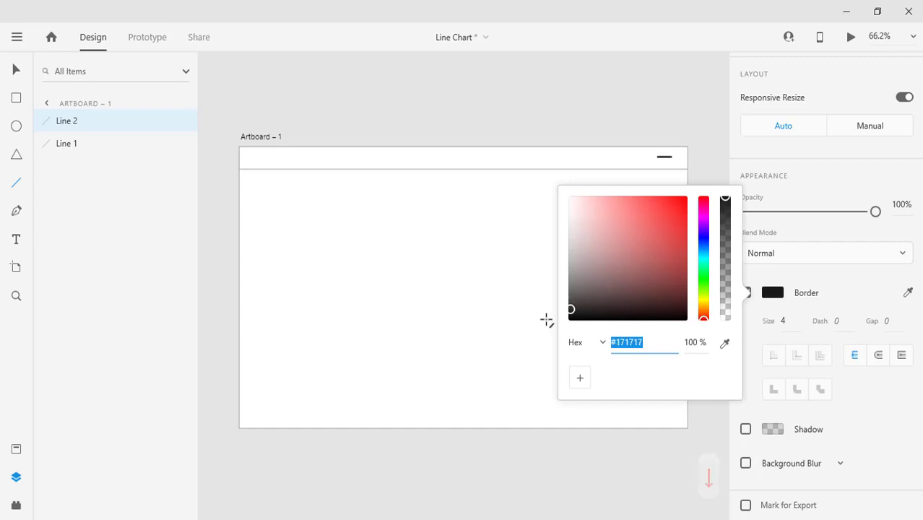
{"action": "left_click", "coordinate": [477, 297]}
Draw a 1000 px wide line across the artboard near its bottom edge and set its height to 0.
{"action": "left_click_drag", "start_coordinate": [396, 393], "coordinate": [687, 390]}
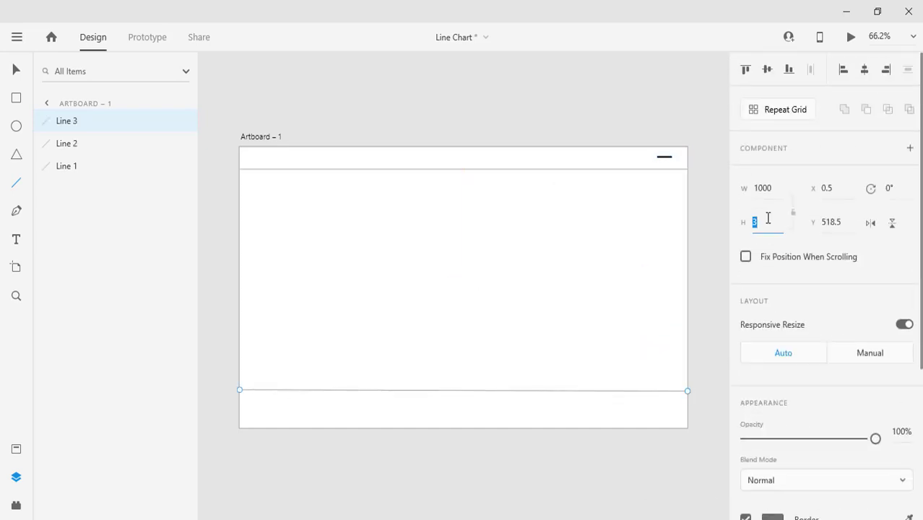
{"action": "type", "text": "0"}
{"action": "key", "text": "Return"}
Draw two vertical divider lines 82 px tall in the bottom strip and set both widths to 0.
{"action": "left_click_drag", "start_coordinate": [376, 390], "coordinate": [374, 427]}
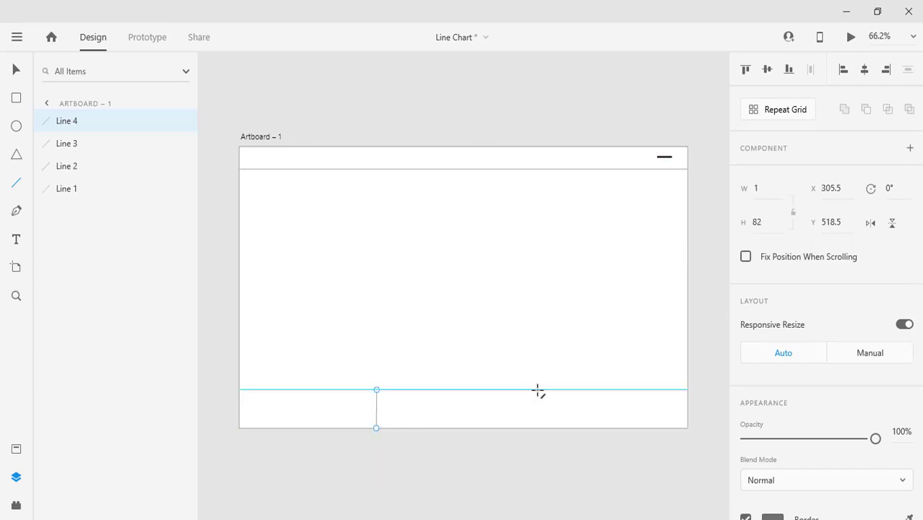
{"action": "left_click_drag", "start_coordinate": [537, 391], "coordinate": [538, 428]}
{"action": "type", "text": "v"}
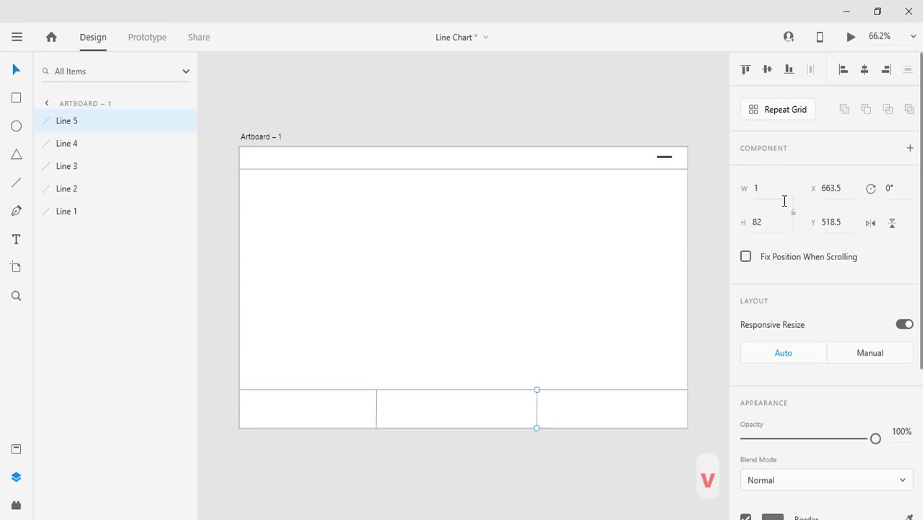
{"action": "type", "text": "0"}
{"action": "key", "text": "Return"}
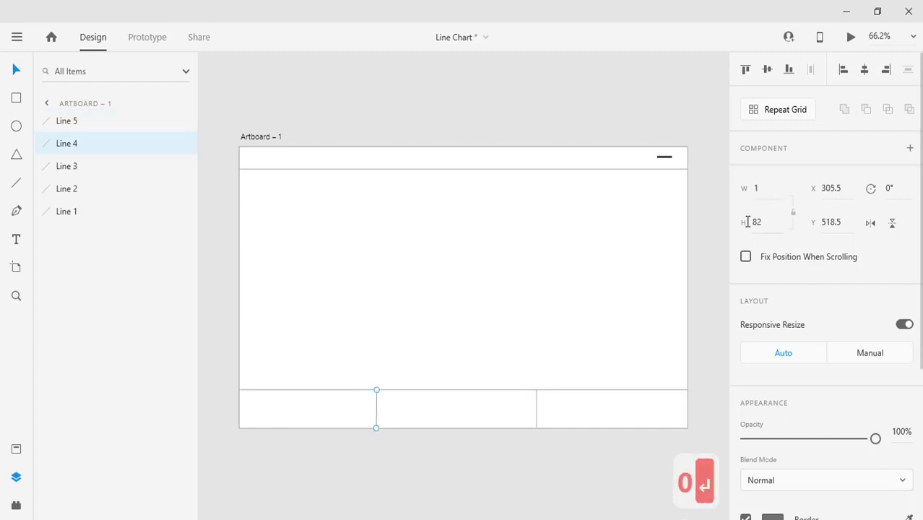
{"action": "type", "text": "0"}
{"action": "key", "text": "Return"}
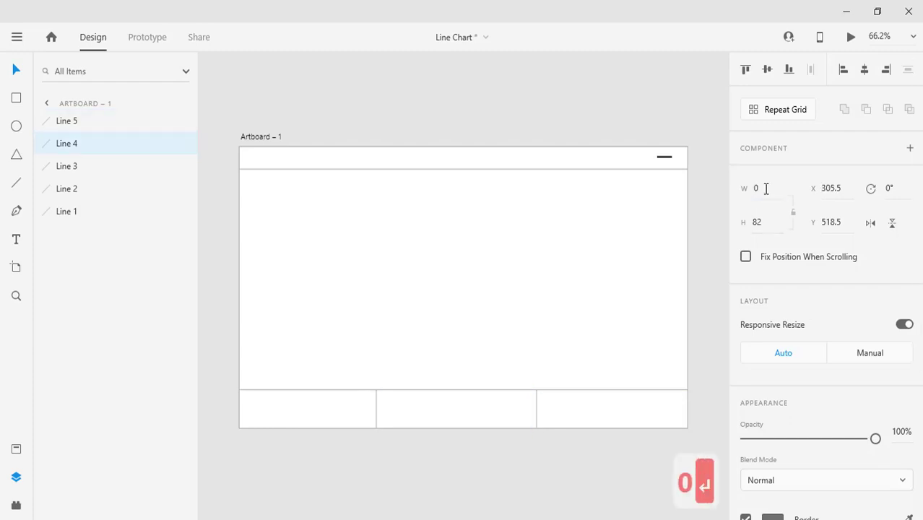
Reposition the two bottom-strip dividers at X 338.5 and X 676.5, with their tops on the strip's upper line.
{"action": "key", "text": "Right"}
{"action": "key", "text": "Right"}
{"action": "key", "text": "Right"}
{"action": "key", "text": "Right"}
{"action": "key", "text": "Right"}
{"action": "key", "text": "Right"}
{"action": "key", "text": "Right"}
{"action": "key", "text": "Right"}
{"action": "key", "text": "Right"}
{"action": "key", "text": "Right"}
{"action": "key", "text": "Right"}
{"action": "left_click_drag", "start_coordinate": [375, 416], "coordinate": [389, 412]}
{"action": "left_click", "coordinate": [542, 405]}
{"action": "left_click", "coordinate": [388, 404]}
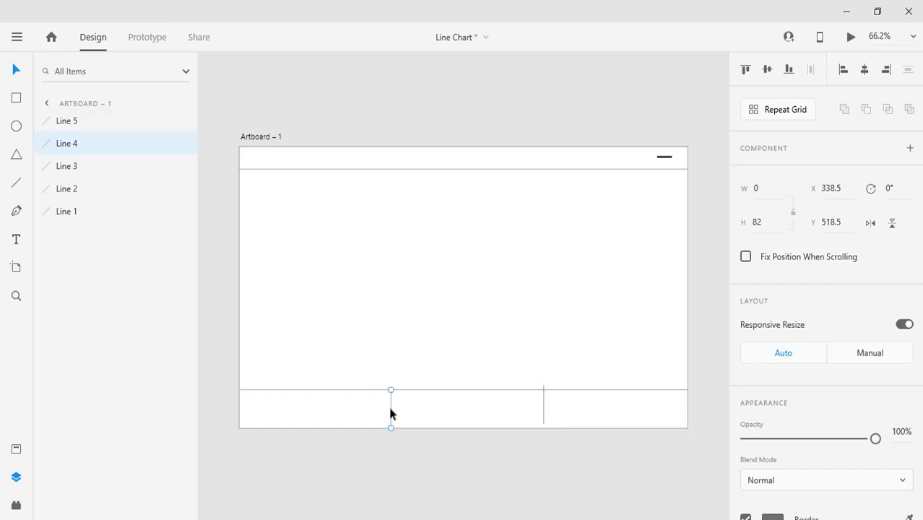
{"action": "left_click_drag", "start_coordinate": [544, 406], "coordinate": [543, 410]}
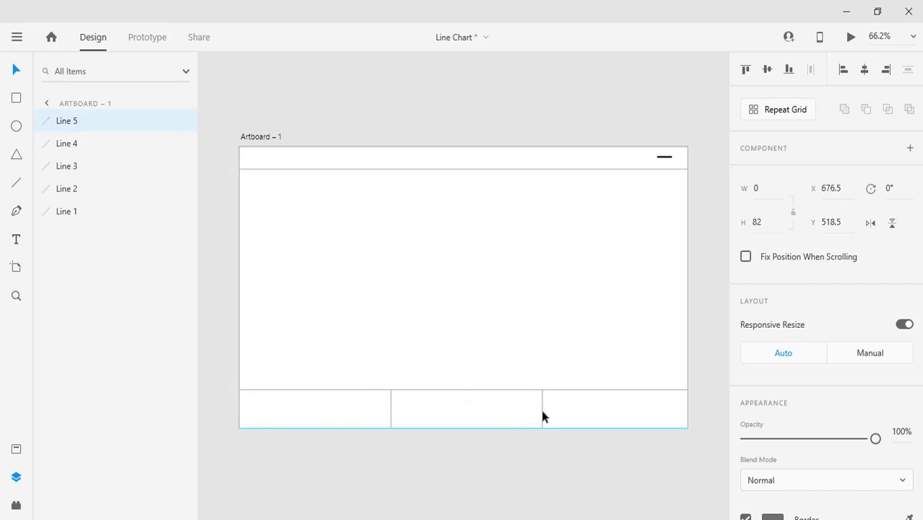
Add the title text "Mobile Sell" near the left end of the header strip.
{"action": "scroll", "coordinate": [522, 416], "scroll_direction": "up", "scroll_amount": 10}
{"action": "left_click", "coordinate": [484, 442]}
{"action": "scroll", "coordinate": [527, 404], "scroll_direction": "down", "scroll_amount": 10}
{"action": "left_click", "coordinate": [458, 470]}
{"action": "key", "text": "t"}
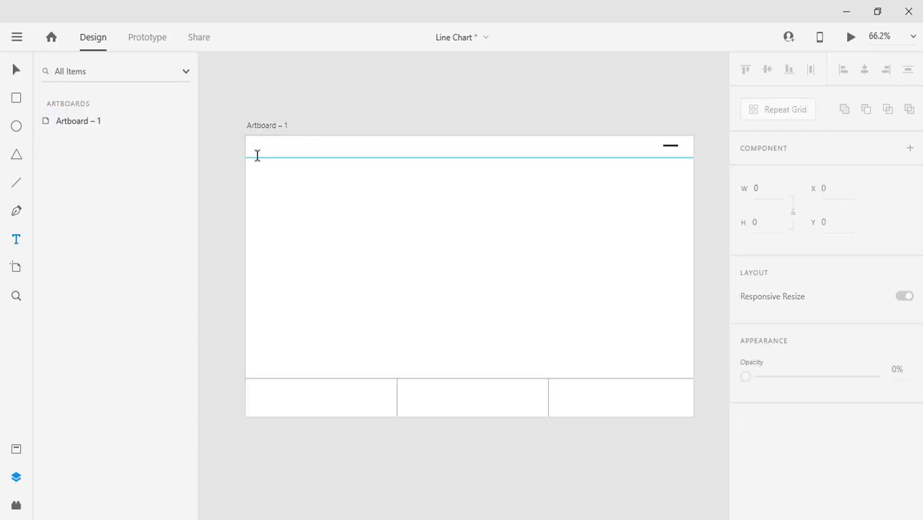
{"action": "left_click", "coordinate": [264, 148]}
{"action": "type", "text": "Mobile Sell"}
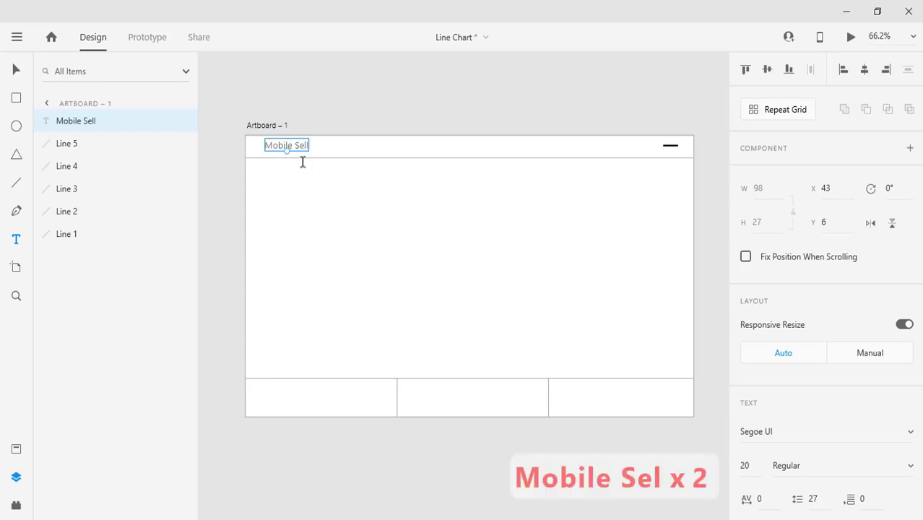
{"action": "key", "text": "Escape"}
{"action": "key", "text": "v"}
Nudge the short dark header line down 2 px.
{"action": "left_click", "coordinate": [670, 146]}
{"action": "key", "text": "Down"}
{"action": "key", "text": "Down"}
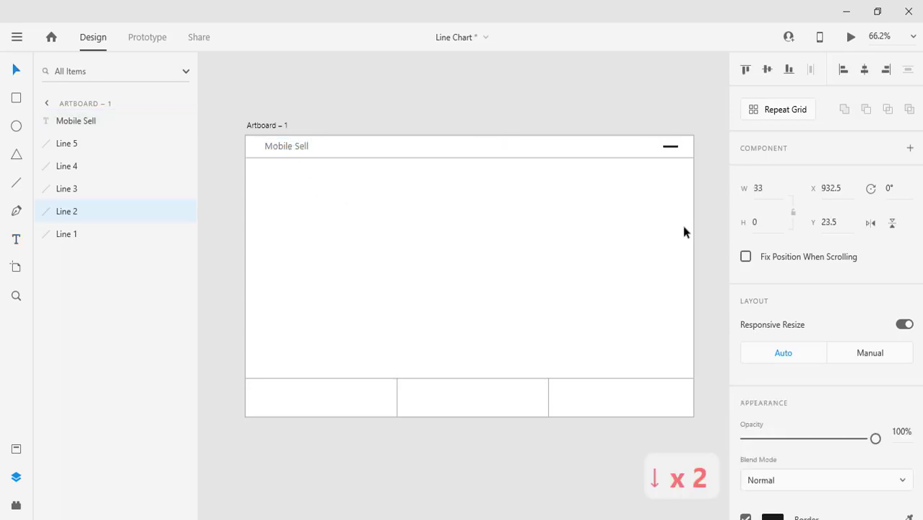
{"action": "left_click", "coordinate": [682, 231]}
Set the "Mobile Sell" title to font size 22 and Semibold weight.
{"action": "double_click", "coordinate": [294, 147]}
{"action": "scroll", "coordinate": [762, 345], "scroll_direction": "down", "scroll_amount": 2}
{"action": "left_click", "coordinate": [754, 348]}
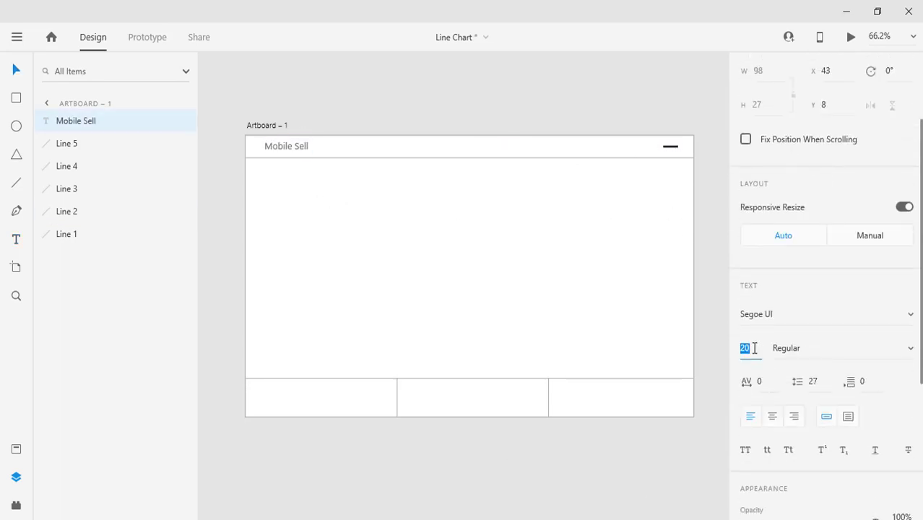
{"action": "left_click", "coordinate": [907, 350]}
{"action": "left_click", "coordinate": [794, 401]}
{"action": "key", "text": "Escape"}
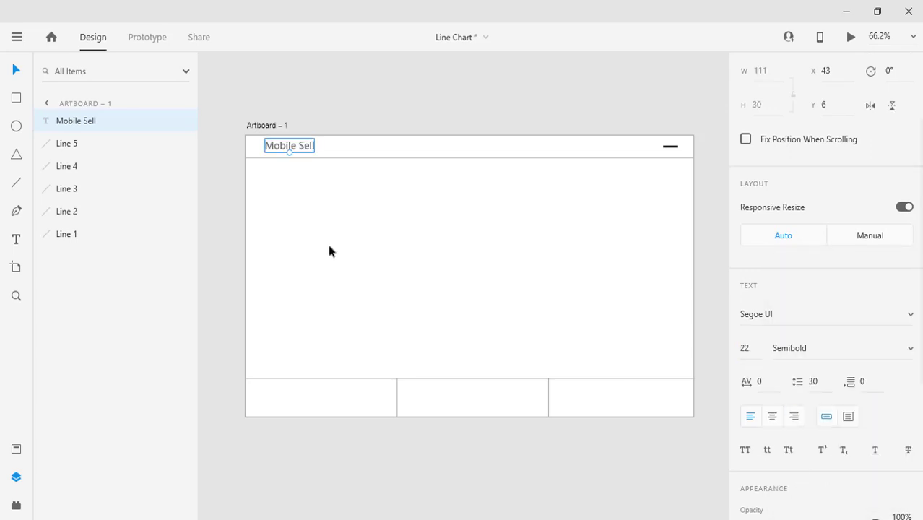
Move the "Mobile Sell" title to Y 9 in the header, 30 px from the artboard's left edge.
{"action": "left_click_drag", "start_coordinate": [278, 148], "coordinate": [258, 150]}
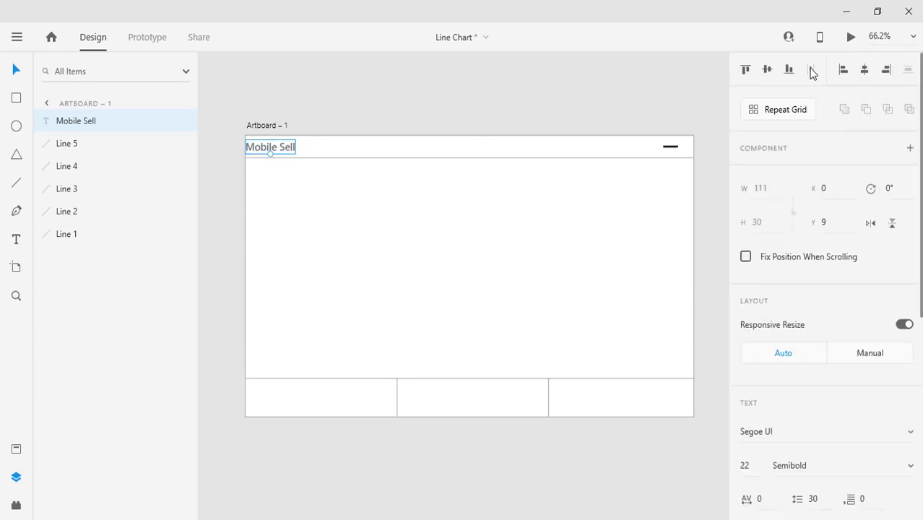
{"action": "key", "text": "shift+Right"}
{"action": "key", "text": "shift+Right"}
{"action": "key", "text": "shift+Right"}
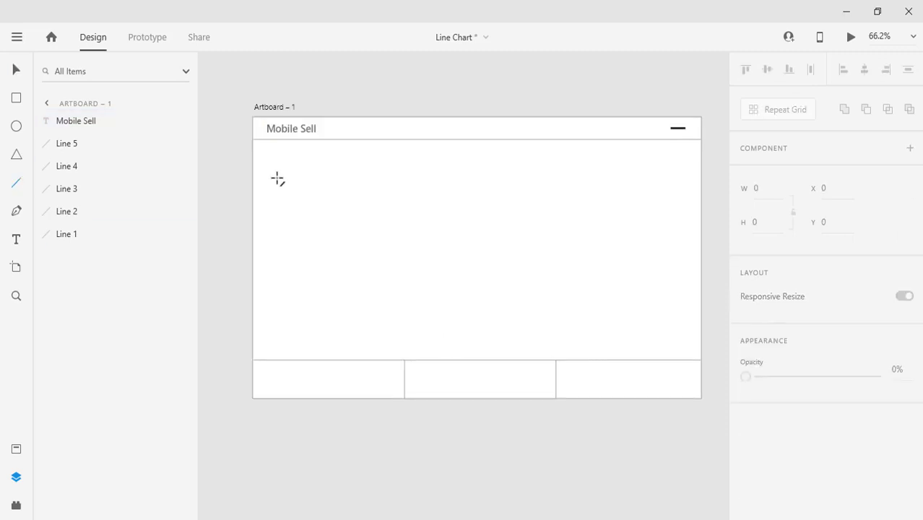
Draw a horizontal line about 829 px wide below the header and set its height to 0.
{"action": "left_click_drag", "start_coordinate": [300, 171], "coordinate": [673, 168]}
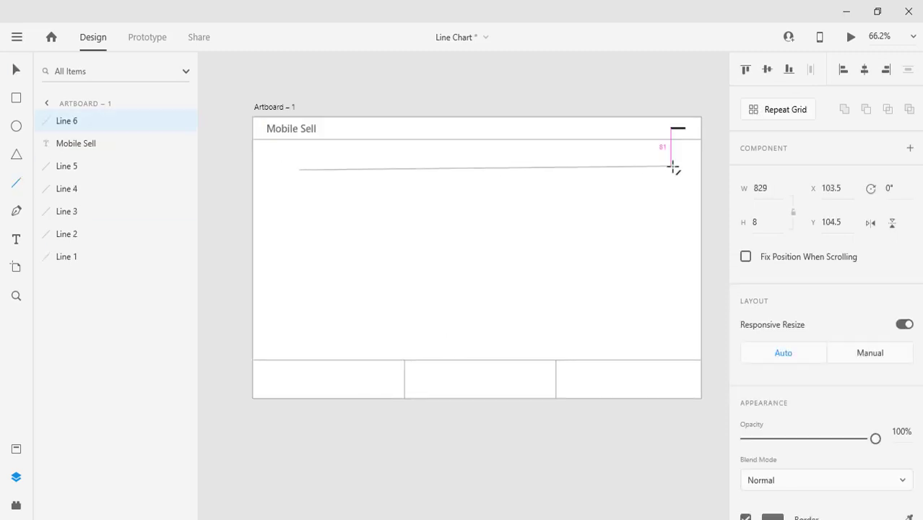
{"action": "left_click", "coordinate": [754, 223]}
{"action": "type", "text": "0"}
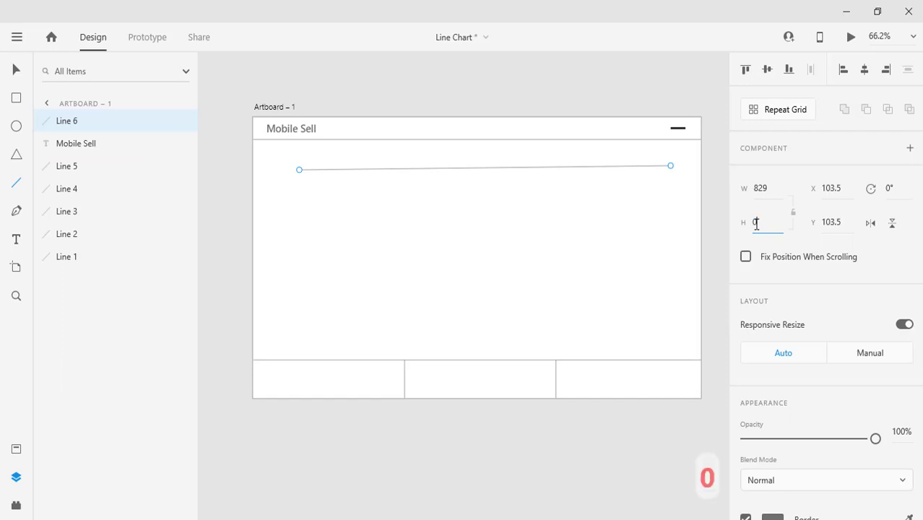
{"action": "key", "text": "Return"}
Repeat the horizontal line downward with Repeat Grid into six evenly spaced lines and ungroup the grid.
{"action": "key", "text": "v"}
{"action": "left_click", "coordinate": [777, 109]}
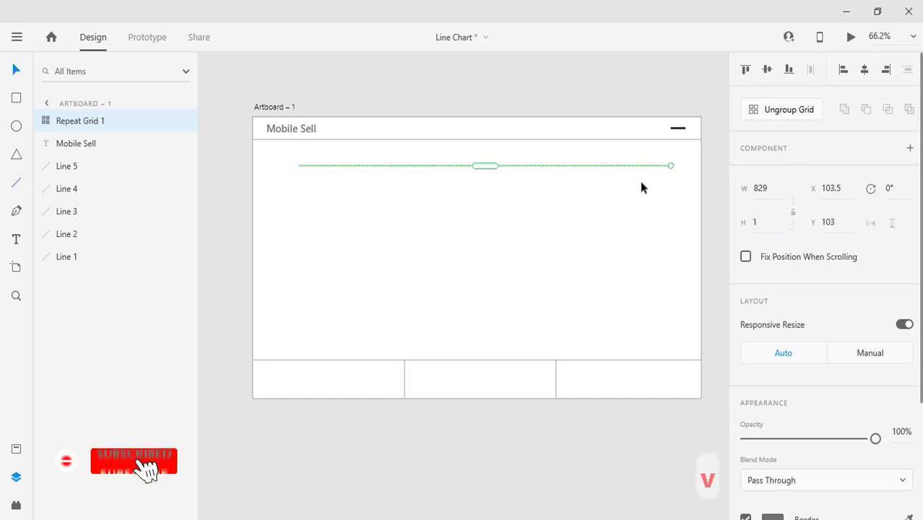
{"action": "left_click_drag", "start_coordinate": [488, 166], "coordinate": [492, 225]}
{"action": "left_click_drag", "start_coordinate": [449, 210], "coordinate": [426, 324]}
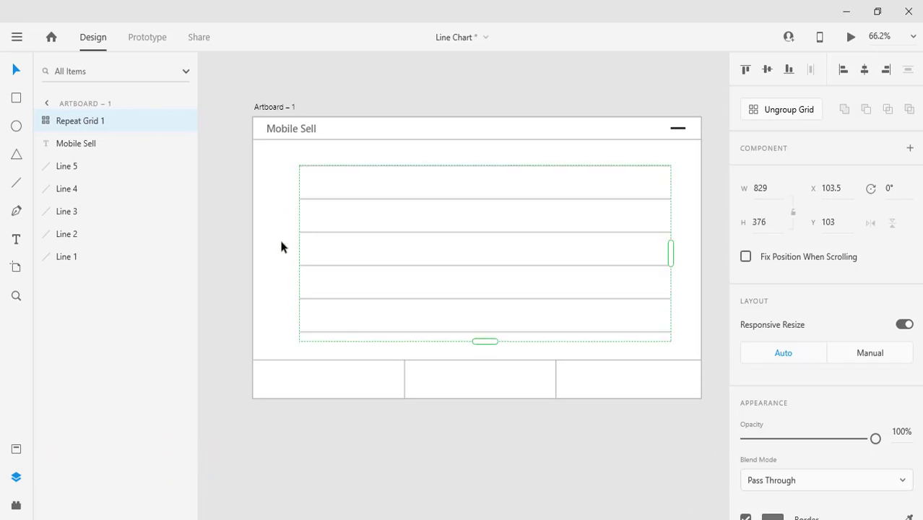
{"action": "left_click", "coordinate": [585, 155]}
{"action": "left_click", "coordinate": [548, 204]}
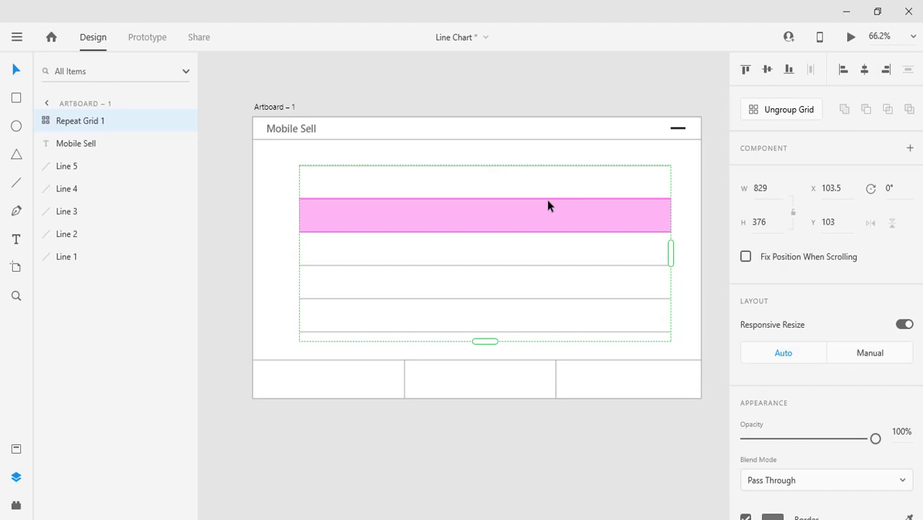
{"action": "left_click", "coordinate": [768, 110]}
{"action": "left_click", "coordinate": [684, 224]}
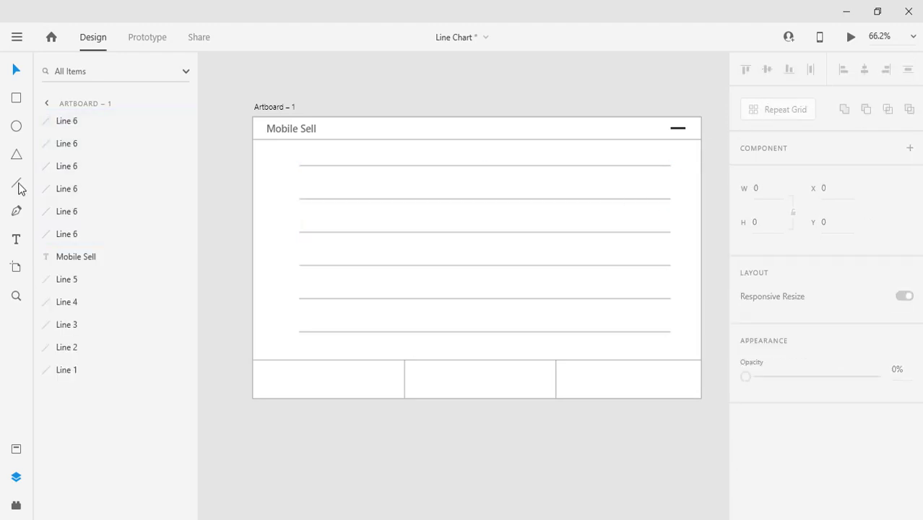
Draw a 355 px vertical line at the horizontal lines' left ends and repeat it across into seven separate, evenly spaced lines.
{"action": "left_click", "coordinate": [29, 184]}
{"action": "mouse_move", "coordinate": [299, 166]}
{"action": "left_mouse_down"}
{"action": "mouse_move", "coordinate": [290, 276]}
{"action": "mouse_move", "coordinate": [299, 331]}
{"action": "left_mouse_up"}
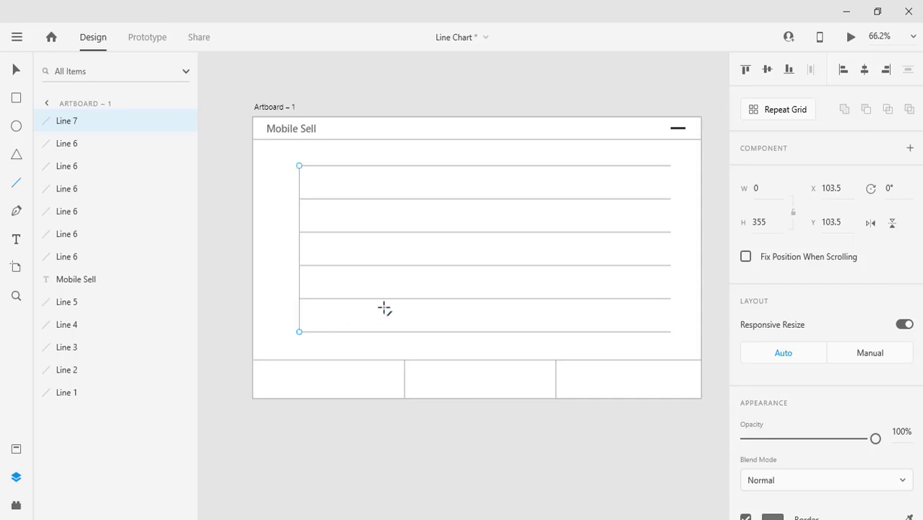
{"action": "left_click", "coordinate": [783, 110]}
{"action": "left_click_drag", "start_coordinate": [301, 245], "coordinate": [670, 233]}
{"action": "left_click", "coordinate": [686, 216]}
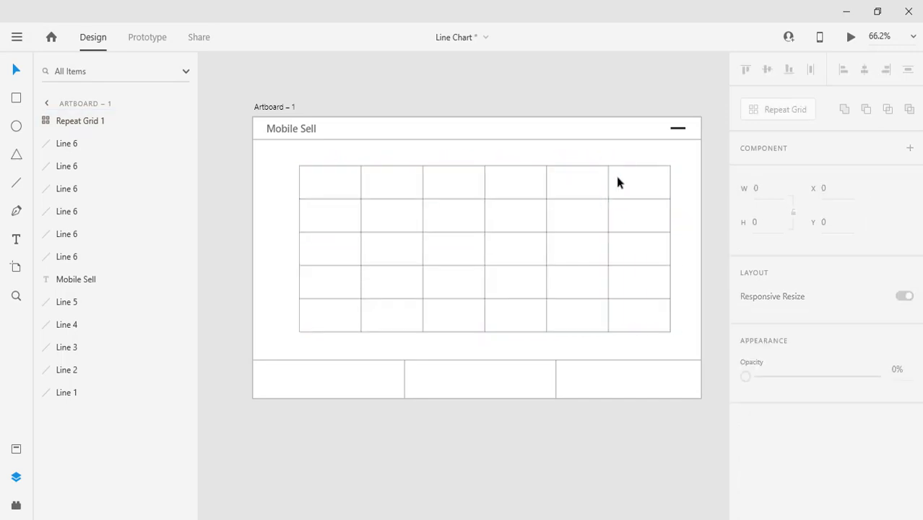
{"action": "left_click", "coordinate": [667, 187]}
{"action": "key", "text": "ctrl+shift+g"}
Group all horizontal and vertical grid lines and name the group Graph.
{"action": "mouse_move", "coordinate": [284, 161]}
{"action": "left_mouse_down"}
{"action": "mouse_move", "coordinate": [371, 206]}
{"action": "mouse_move", "coordinate": [693, 335]}
{"action": "mouse_move", "coordinate": [673, 341]}
{"action": "left_mouse_up"}
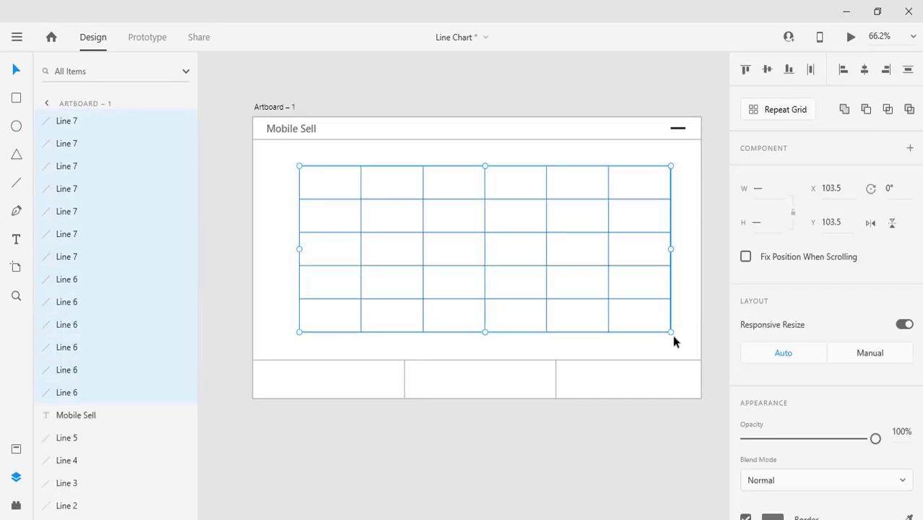
{"action": "key", "text": "ctrl+g"}
{"action": "double_click", "coordinate": [66, 123]}
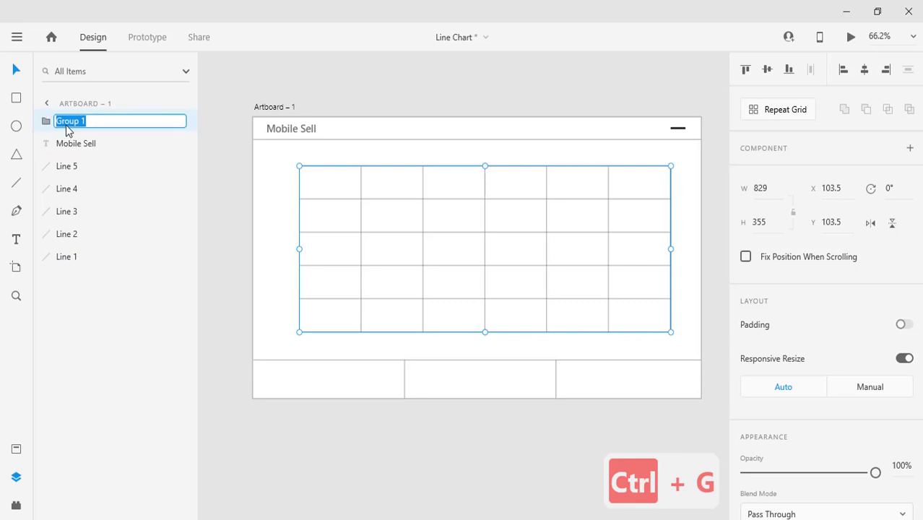
{"action": "type", "text": "Graph"}
{"action": "key", "text": "Return"}
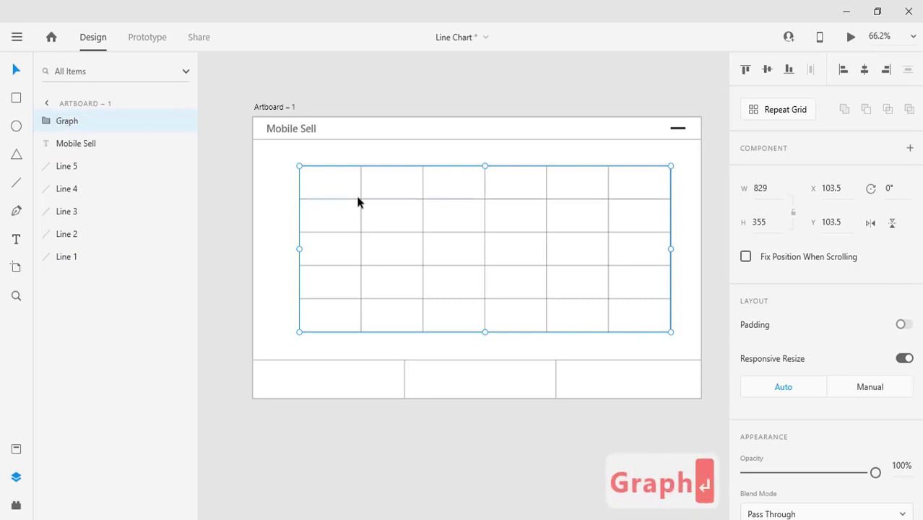
{"action": "left_click_drag", "start_coordinate": [358, 199], "coordinate": [367, 255]}
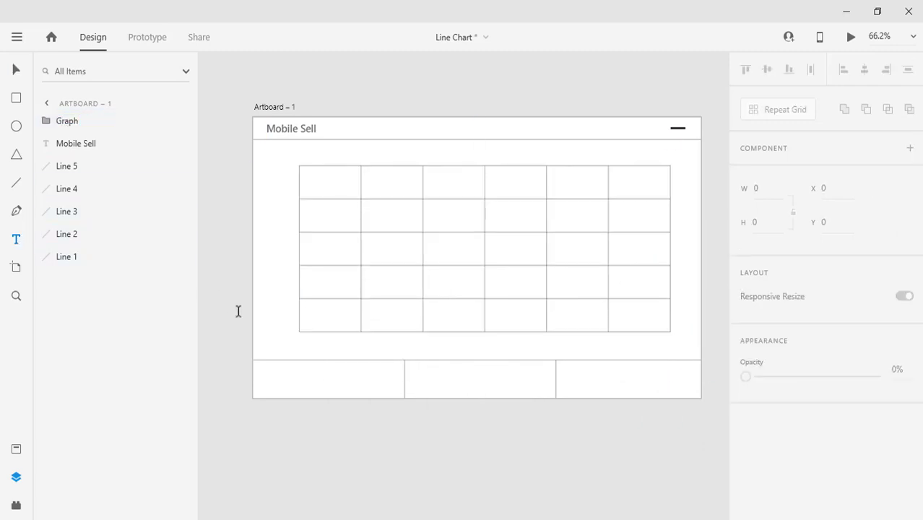
Add the axis label "0" left of the graph, level with its top line.
{"action": "left_click", "coordinate": [277, 329]}
{"action": "type", "text": "0"}
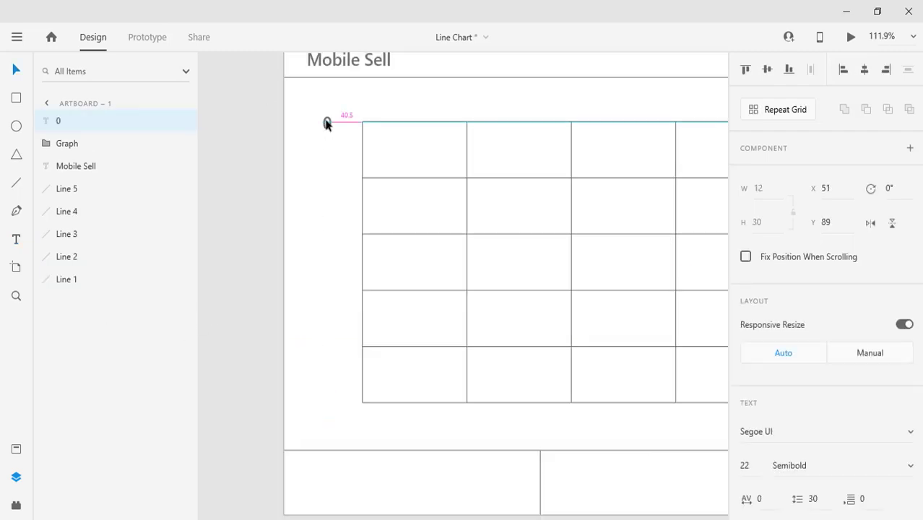
{"action": "left_click_drag", "start_coordinate": [326, 124], "coordinate": [327, 132]}
Repeat the "0" label downward with Repeat Grid into six labels, each level with one horizontal graph line.
{"action": "left_click", "coordinate": [778, 109]}
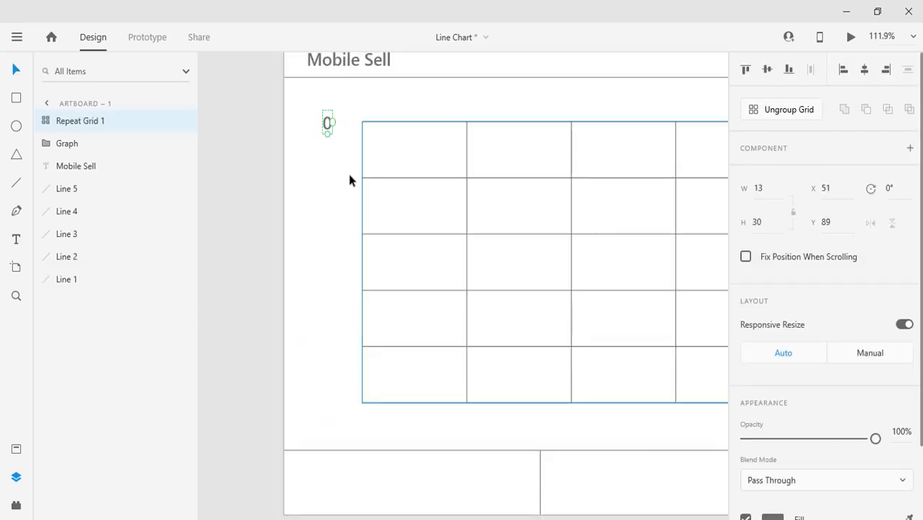
{"action": "left_click_drag", "start_coordinate": [328, 211], "coordinate": [339, 295]}
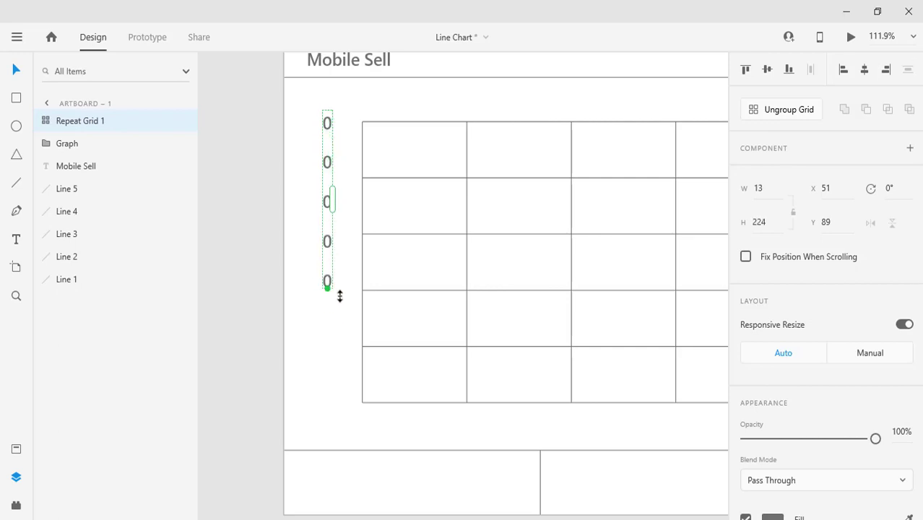
{"action": "left_click_drag", "start_coordinate": [323, 142], "coordinate": [328, 158]}
{"action": "left_click_drag", "start_coordinate": [327, 367], "coordinate": [326, 363]}
Set the fill color of the repeated axis labels to near-black #171717.
{"action": "scroll", "coordinate": [774, 430], "scroll_direction": "down", "scroll_amount": 2}
{"action": "left_click", "coordinate": [774, 430]}
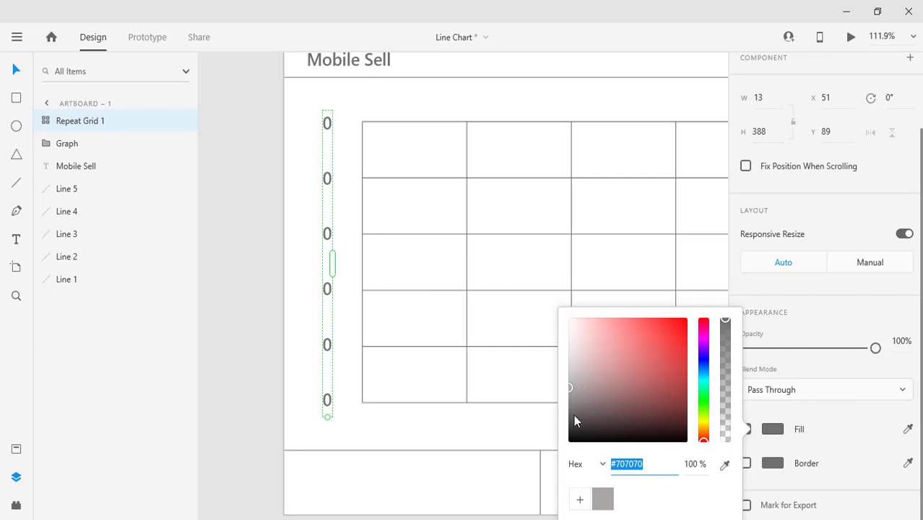
{"action": "left_click_drag", "start_coordinate": [576, 420], "coordinate": [567, 433]}
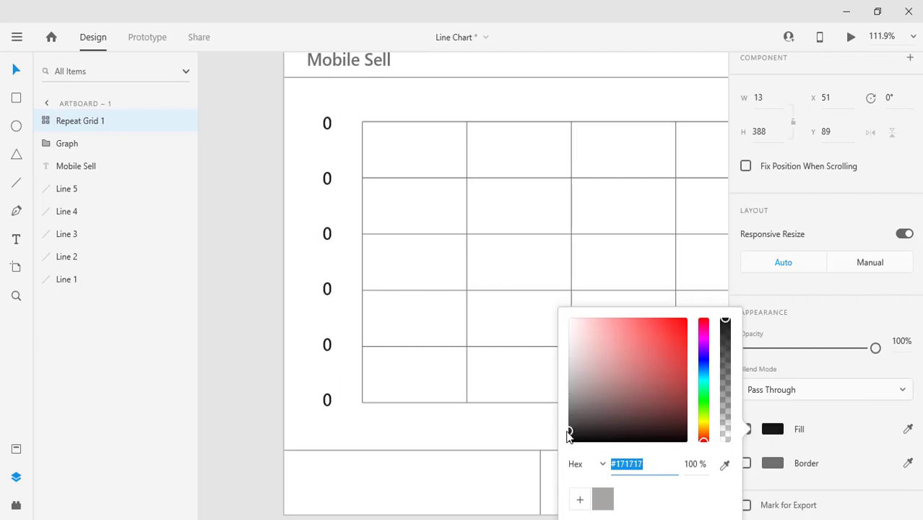
{"action": "left_click", "coordinate": [334, 342]}
Ungroup the label grid and change the two labels directly above the lowest one to "1k" and "2k".
{"action": "left_click", "coordinate": [335, 399]}
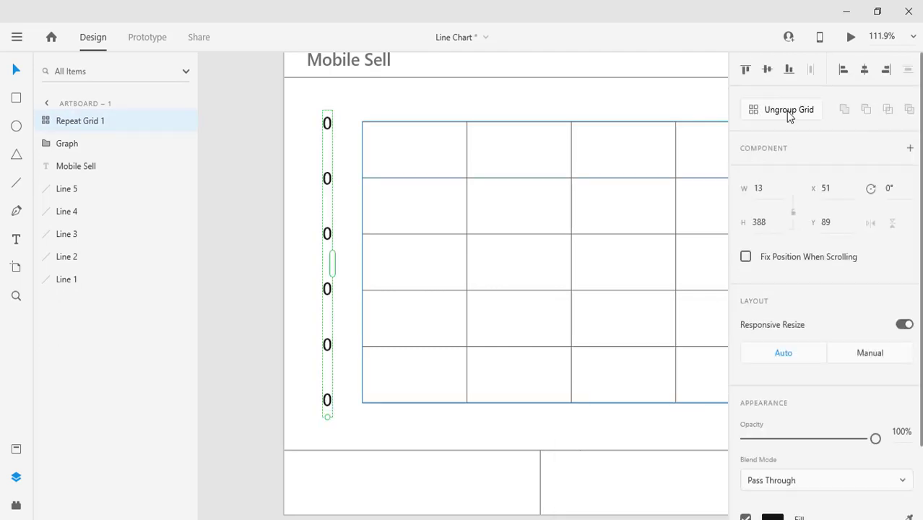
{"action": "left_click", "coordinate": [789, 109]}
{"action": "left_click", "coordinate": [346, 310]}
{"action": "double_click", "coordinate": [345, 330]}
{"action": "type", "text": "1"}
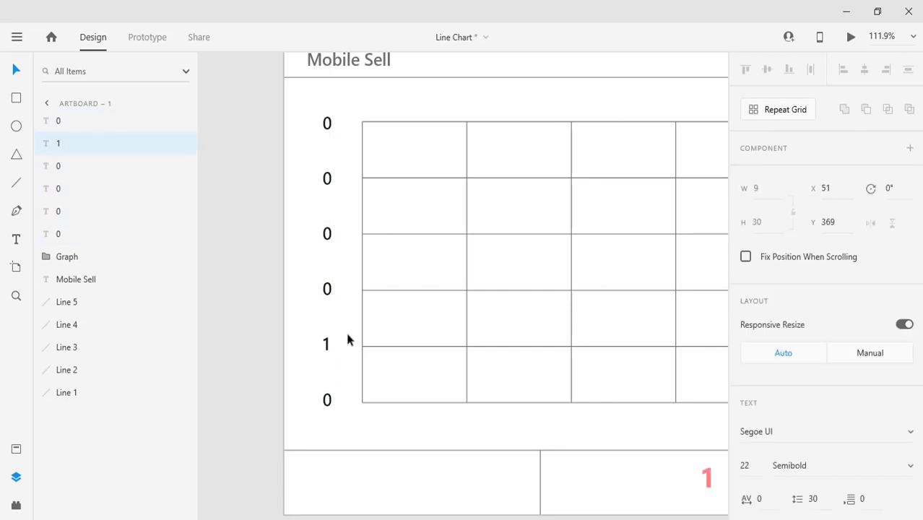
{"action": "type", "text": "k"}
{"action": "double_click", "coordinate": [329, 290]}
{"action": "type", "text": "2k"}
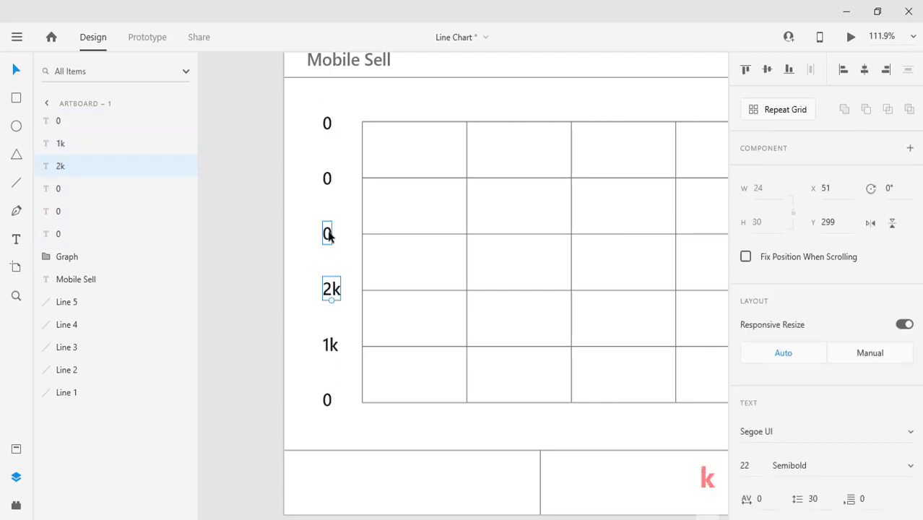
Change the remaining upper axis labels to "3k", "4k" and "5k", going upward.
{"action": "double_click", "coordinate": [329, 238]}
{"action": "type", "text": "3k"}
{"action": "left_click", "coordinate": [326, 179]}
{"action": "double_click", "coordinate": [326, 180]}
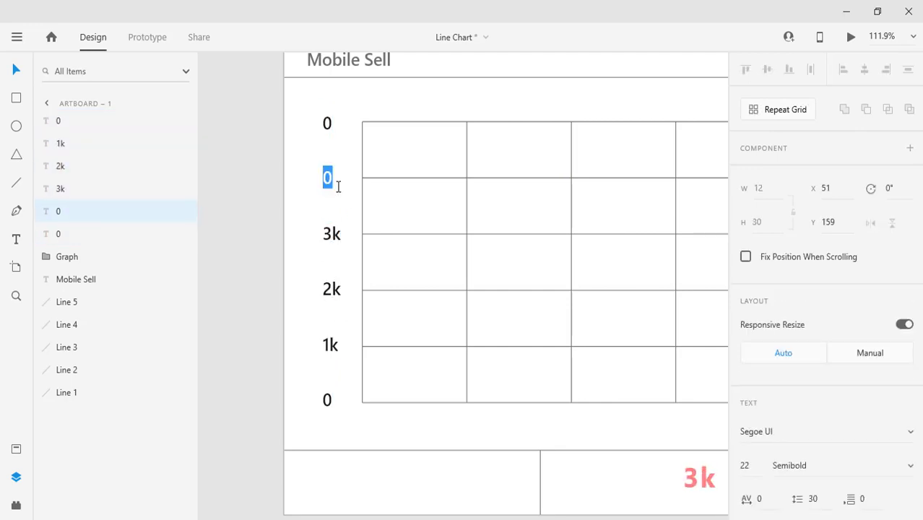
{"action": "left_click", "coordinate": [325, 127]}
{"action": "double_click", "coordinate": [326, 126]}
{"action": "type", "text": "5k"}
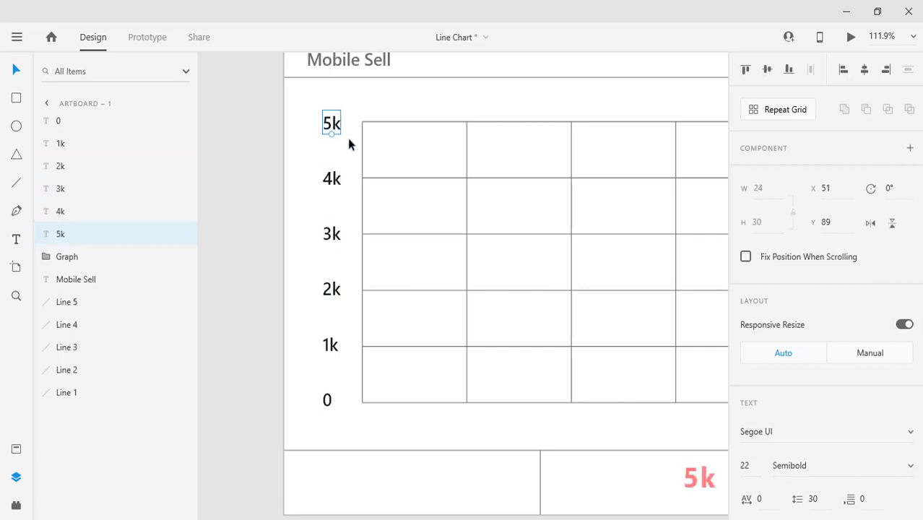
Group the six value labels from 0 to 5k and name the group Amount.
{"action": "left_click", "coordinate": [311, 113]}
{"action": "left_click_drag", "start_coordinate": [311, 113], "coordinate": [330, 413]}
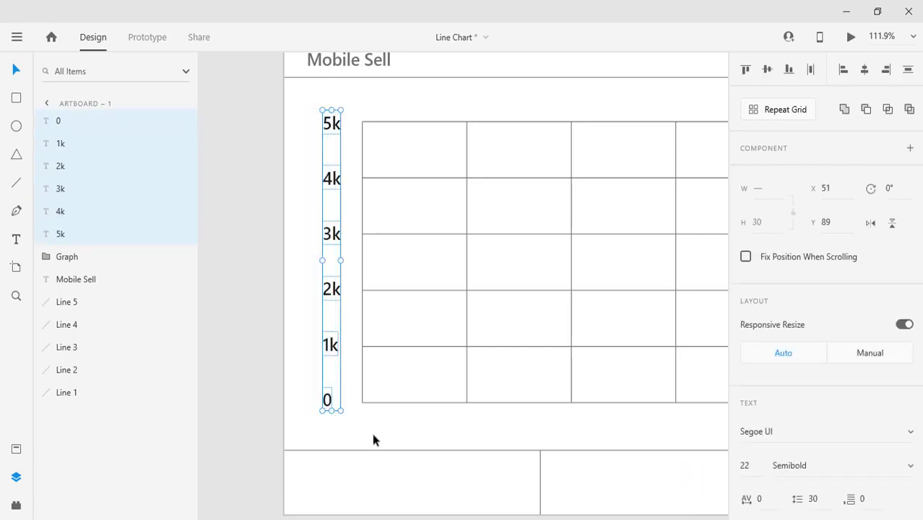
{"action": "key", "text": "ctrl+g"}
{"action": "key", "text": "ctrl+0"}
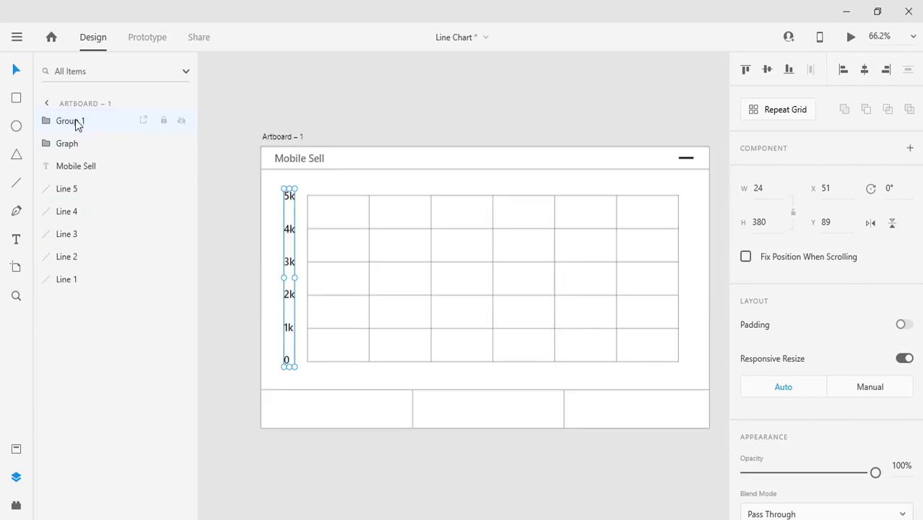
{"action": "double_click", "coordinate": [77, 122]}
{"action": "type", "text": "Amount"}
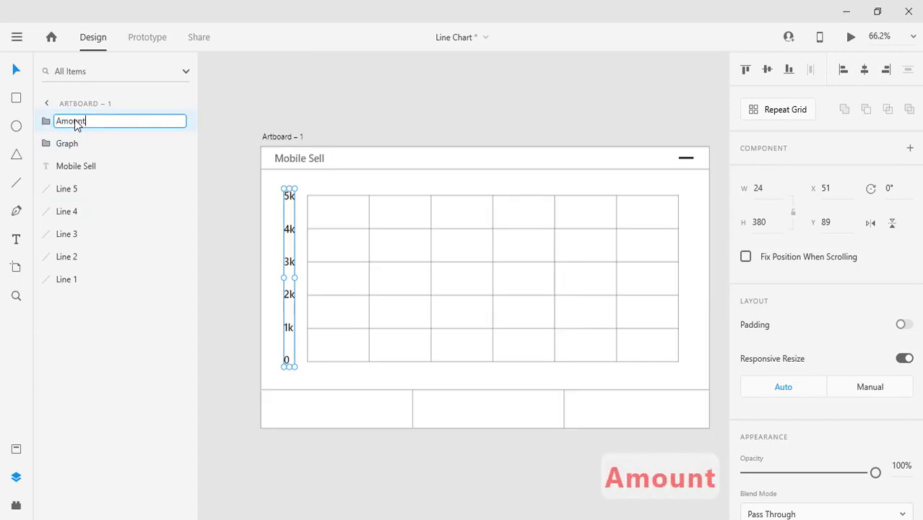
{"action": "key", "text": "Return"}
{"action": "left_click", "coordinate": [334, 385]}
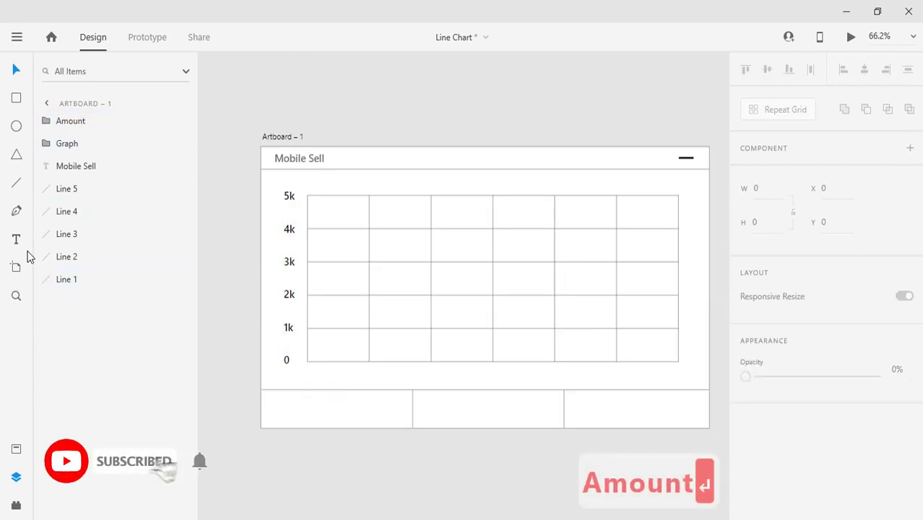
Add the text label "Sat" just below the graph's lower-left corner.
{"action": "left_click", "coordinate": [16, 238]}
{"action": "left_click", "coordinate": [310, 371]}
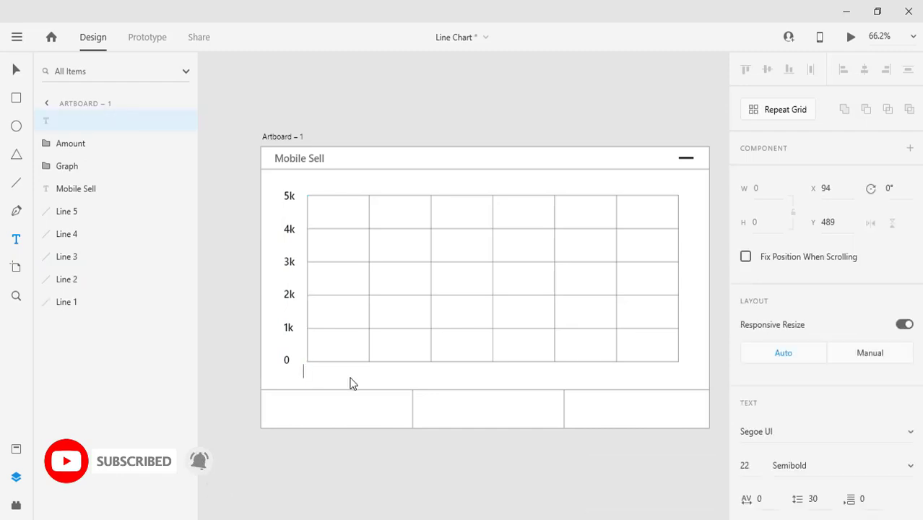
{"action": "type", "text": "Sat"}
{"action": "key", "text": "Escape"}
Move the Amount label group 10 px to the right, closer to the graph.
{"action": "left_click", "coordinate": [288, 323]}
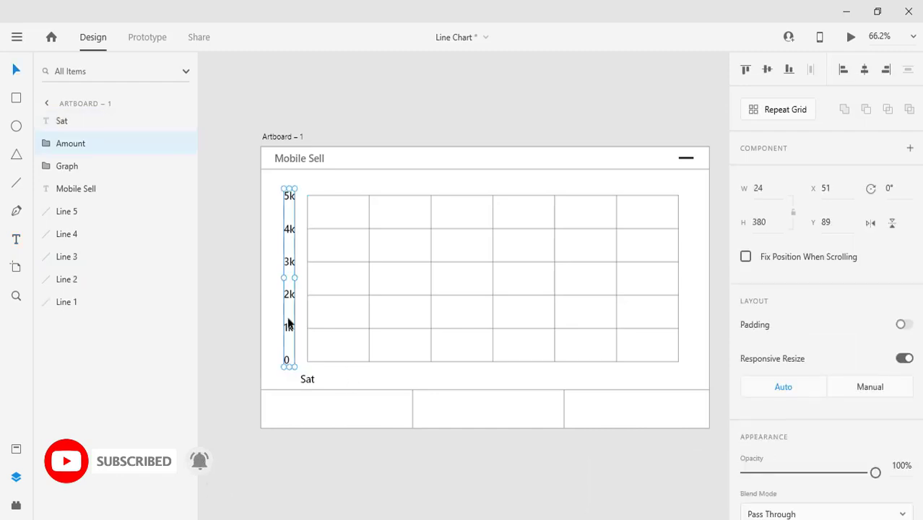
{"action": "key", "text": "shift+Right"}
{"action": "left_click", "coordinate": [352, 380]}
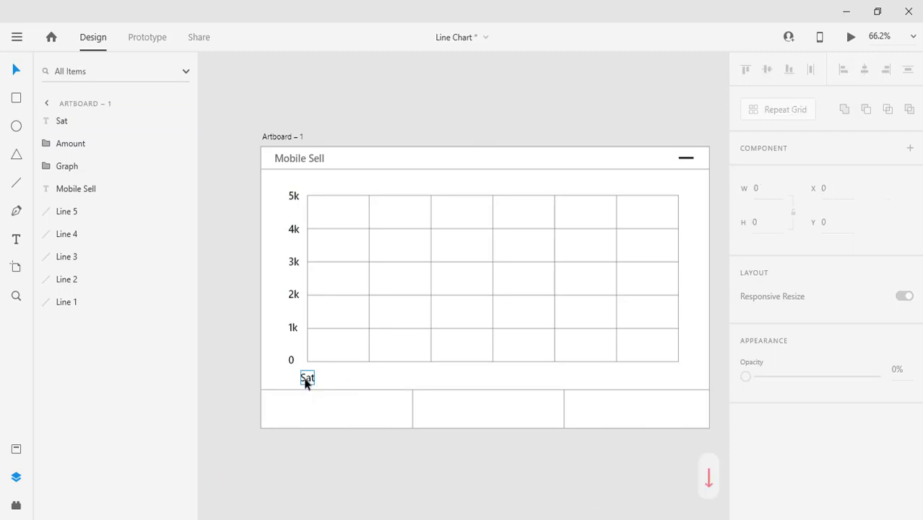
Repeat the "Sat" label across with Repeat Grid into seven labels, one under each vertical line, and ungroup the grid.
{"action": "left_click", "coordinate": [305, 380]}
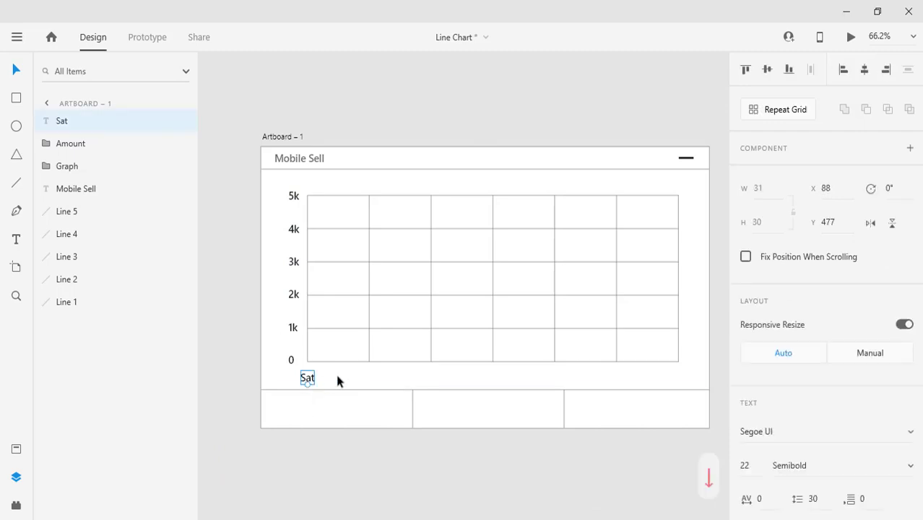
{"action": "left_click", "coordinate": [763, 119]}
{"action": "left_click_drag", "start_coordinate": [315, 376], "coordinate": [453, 376]}
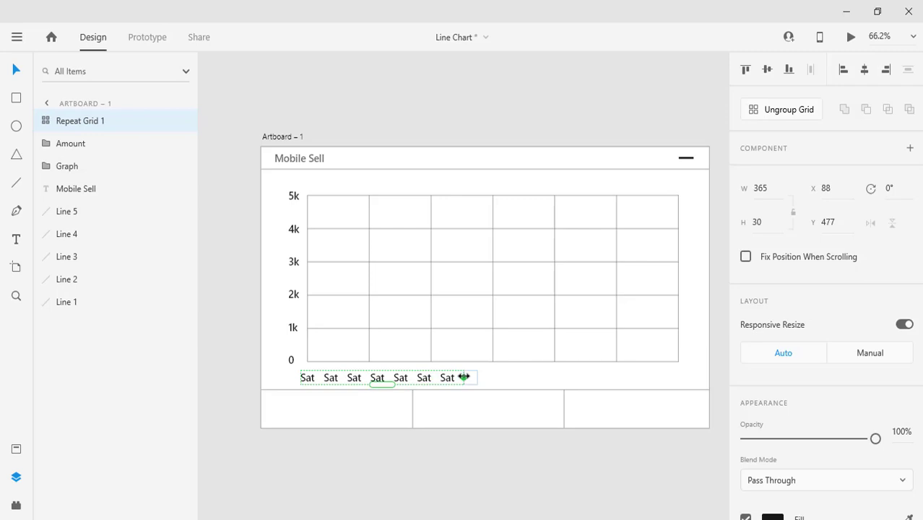
{"action": "left_click_drag", "start_coordinate": [389, 374], "coordinate": [662, 378]}
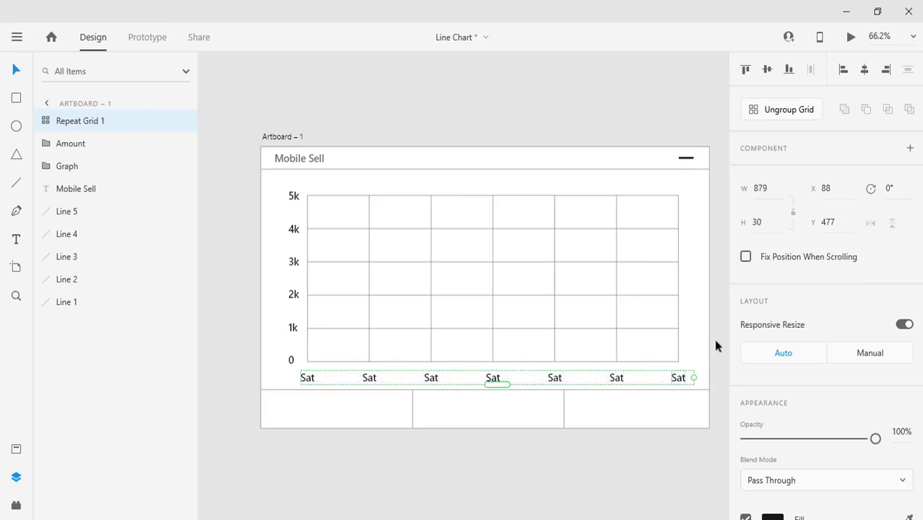
{"action": "left_click", "coordinate": [766, 109]}
Group the seven day labels and name the group Days.
{"action": "key", "text": "ctrl+g"}
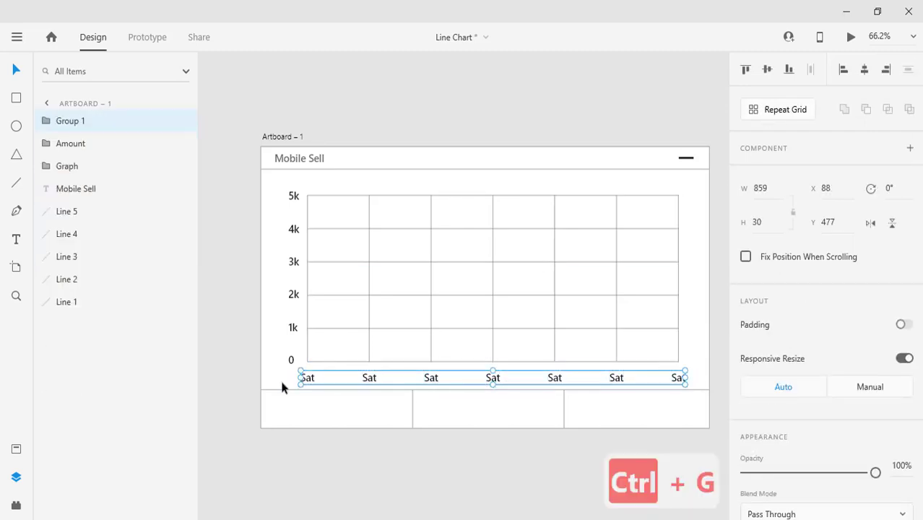
{"action": "double_click", "coordinate": [70, 121]}
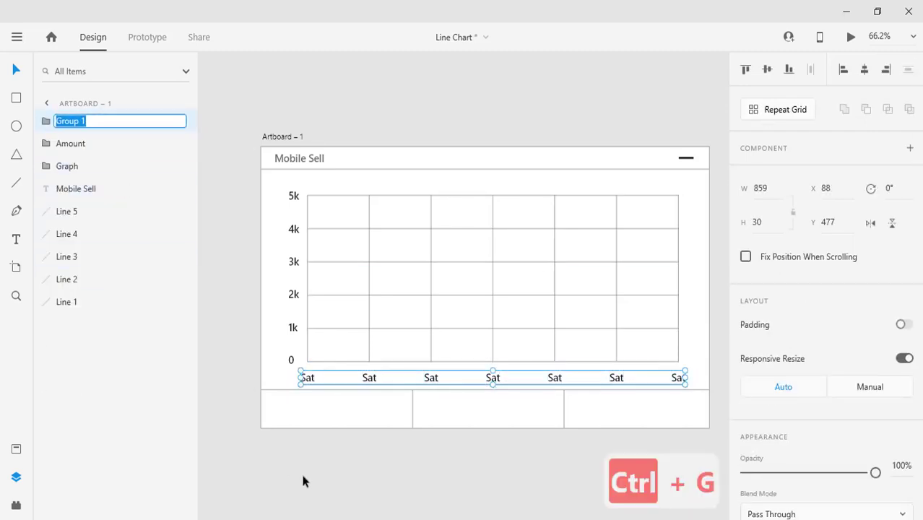
{"action": "type", "text": "Days"}
{"action": "key", "text": "Return"}
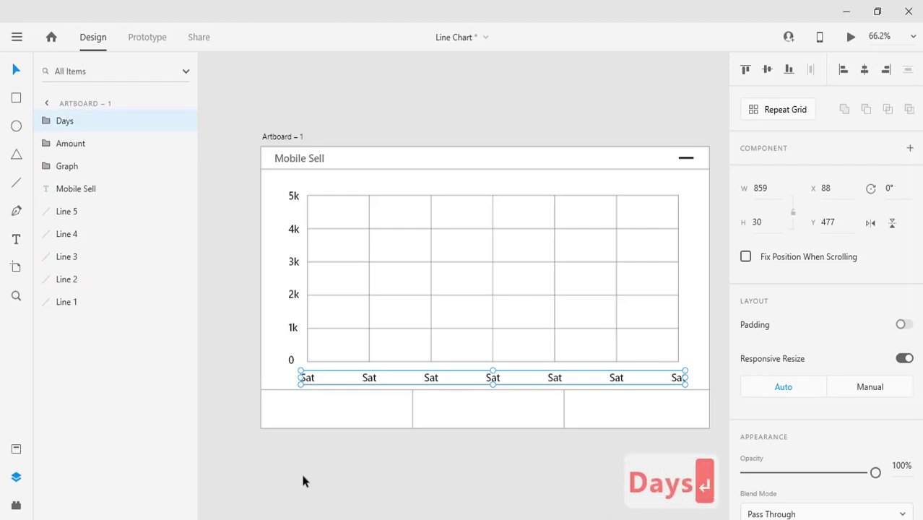
Change the second, third and fourth day labels to "Sun", "Mon" and "Tue".
{"action": "double_click", "coordinate": [363, 379]}
{"action": "type", "text": "Sun"}
{"action": "double_click", "coordinate": [427, 379]}
{"action": "type", "text": "Mon"}
{"action": "left_click", "coordinate": [492, 379]}
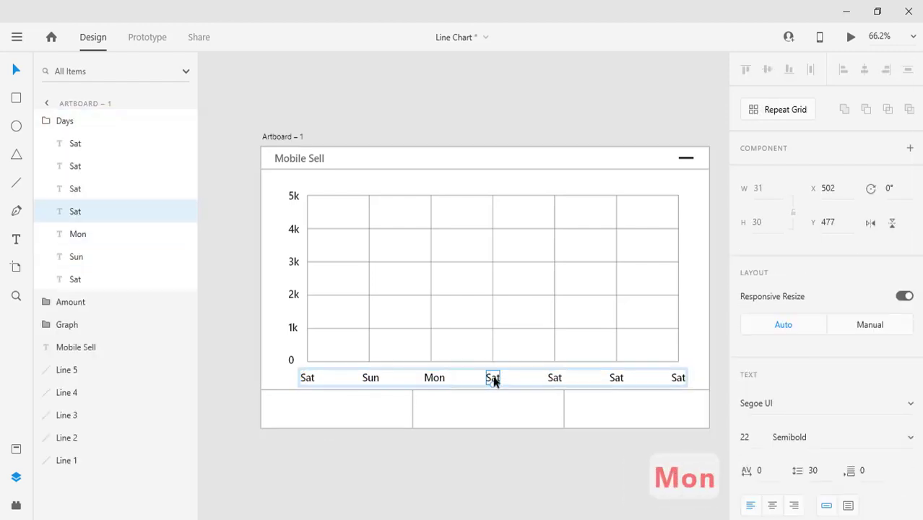
{"action": "double_click", "coordinate": [493, 378]}
{"action": "type", "text": "U"}
{"action": "key", "text": "BackSpace"}
{"action": "type", "text": "Tue"}
Change the last three day labels to "Wed", "Thr" and "Fri".
{"action": "double_click", "coordinate": [555, 378]}
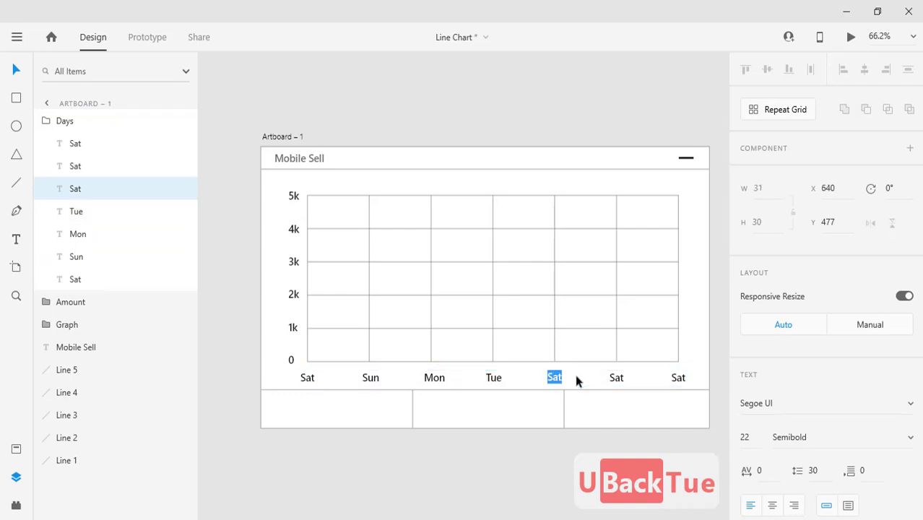
{"action": "type", "text": "Wed"}
{"action": "double_click", "coordinate": [635, 377]}
{"action": "type", "text": "Thr"}
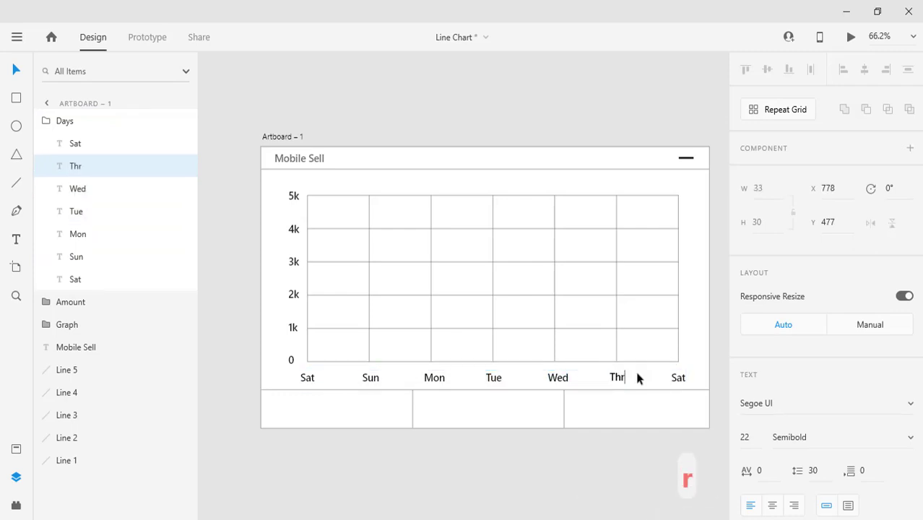
{"action": "double_click", "coordinate": [678, 378]}
{"action": "type", "text": "Fri"}
{"action": "key", "text": "Escape"}
{"action": "key", "text": "Escape"}
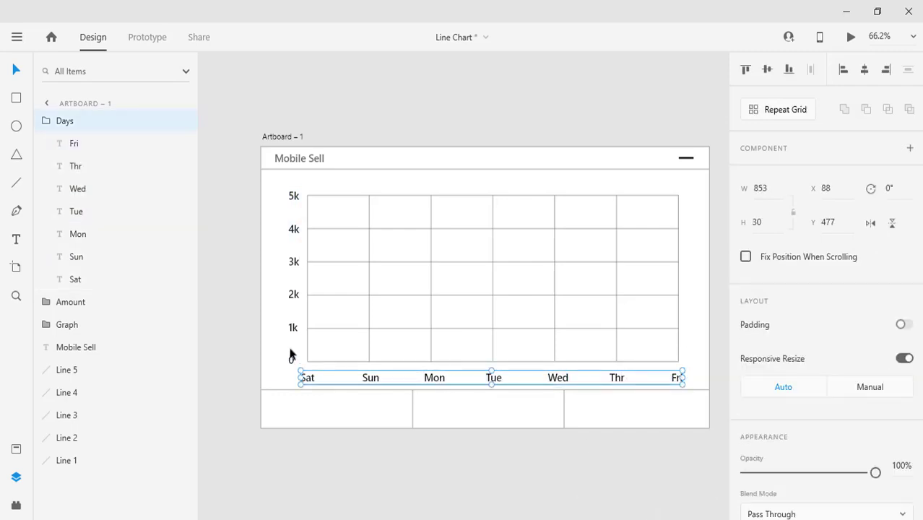
Nudge the Amount label group 2 px further to the right.
{"action": "left_click", "coordinate": [294, 327]}
{"action": "key", "text": "Right"}
{"action": "key", "text": "Right"}
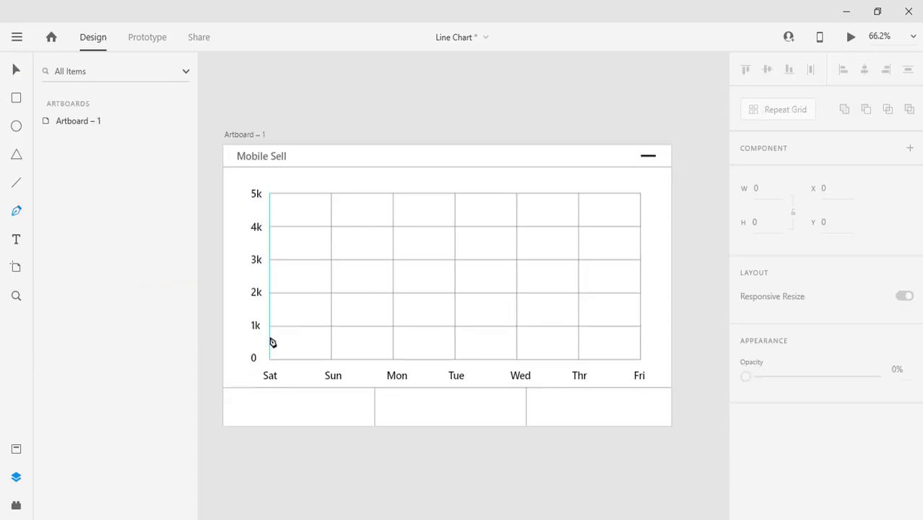
Draw a zigzag Pen path from about 0.5k at Sat through five points to about 3k at Fri and down to the graph's bottom-right corner.
{"action": "left_click", "coordinate": [270, 343]}
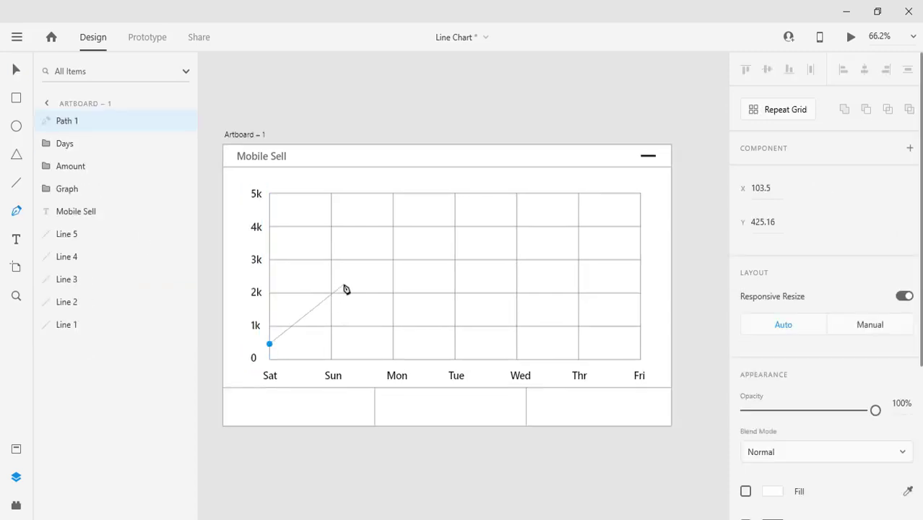
{"action": "left_click", "coordinate": [407, 314]}
{"action": "left_click", "coordinate": [606, 284]}
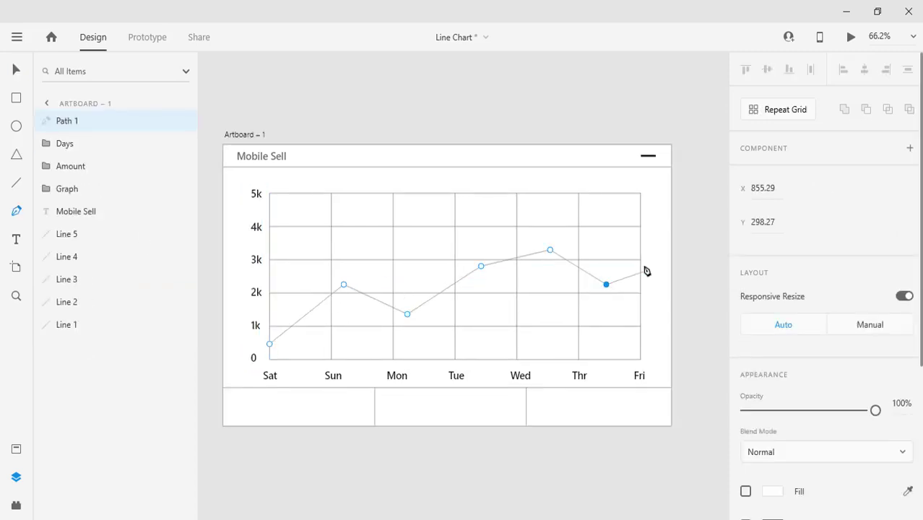
{"action": "left_click", "coordinate": [642, 359]}
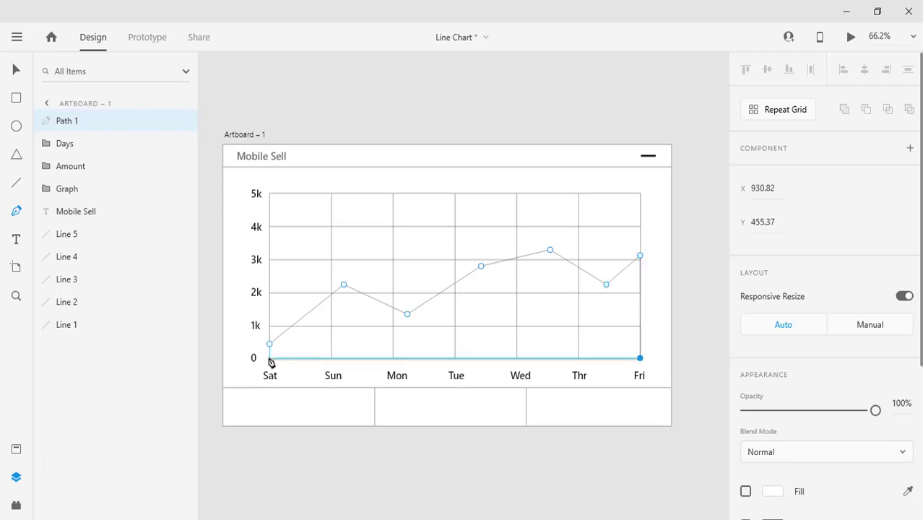
Align the path's two rightmost points with the graph's right edge and bottom line, and extend the path along the bottom to the lower-left corner.
{"action": "scroll", "coordinate": [639, 363], "scroll_direction": "up", "scroll_amount": 5}
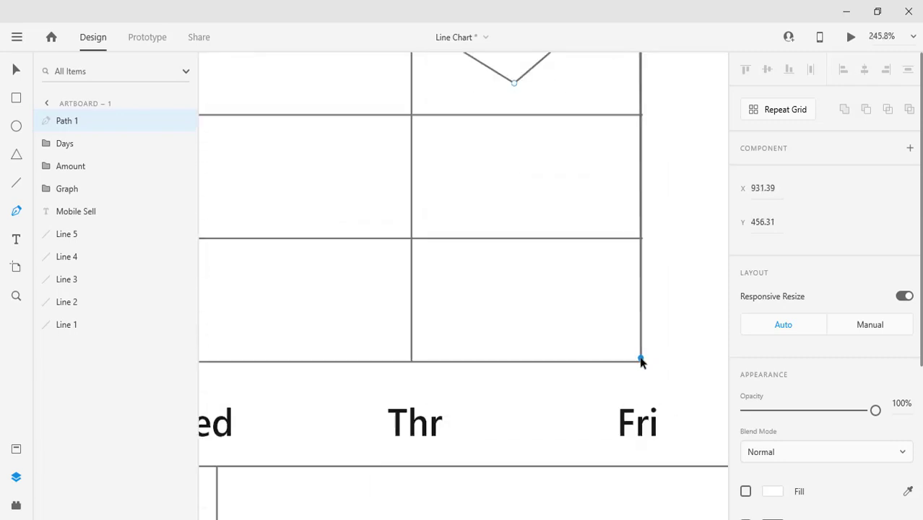
{"action": "scroll", "coordinate": [652, 315], "scroll_direction": "up", "scroll_amount": 8}
{"action": "left_click_drag", "start_coordinate": [638, 164], "coordinate": [641, 162]}
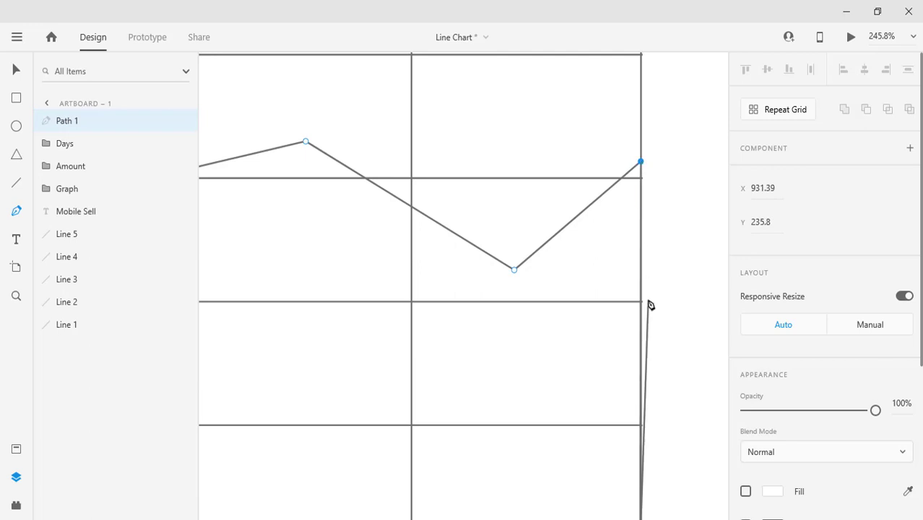
{"action": "scroll", "coordinate": [648, 302], "scroll_direction": "down", "scroll_amount": 9}
{"action": "scroll", "coordinate": [529, 340], "scroll_direction": "down", "scroll_amount": 2}
{"action": "scroll", "coordinate": [576, 340], "scroll_direction": "up", "scroll_amount": 4}
{"action": "left_click_drag", "start_coordinate": [631, 337], "coordinate": [630, 336]}
{"action": "scroll", "coordinate": [631, 341], "scroll_direction": "down", "scroll_amount": 10}
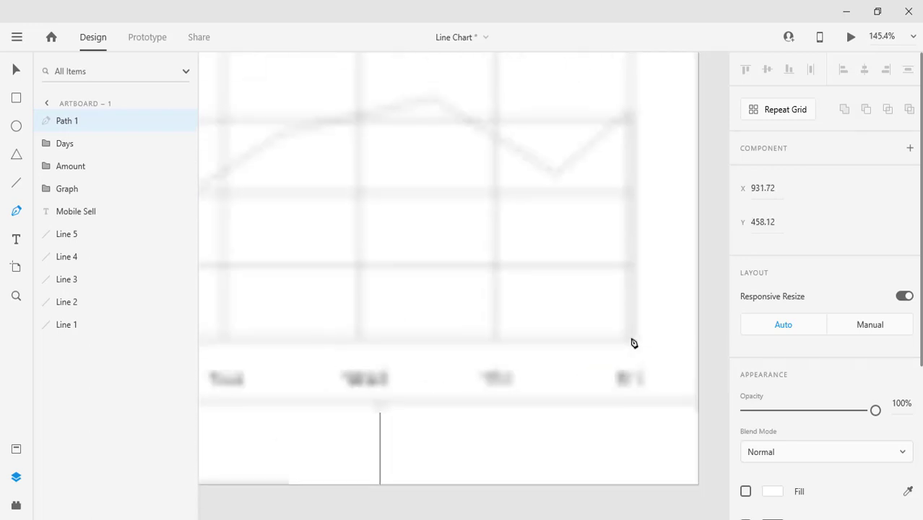
{"action": "scroll", "coordinate": [386, 342], "scroll_direction": "up", "scroll_amount": 3}
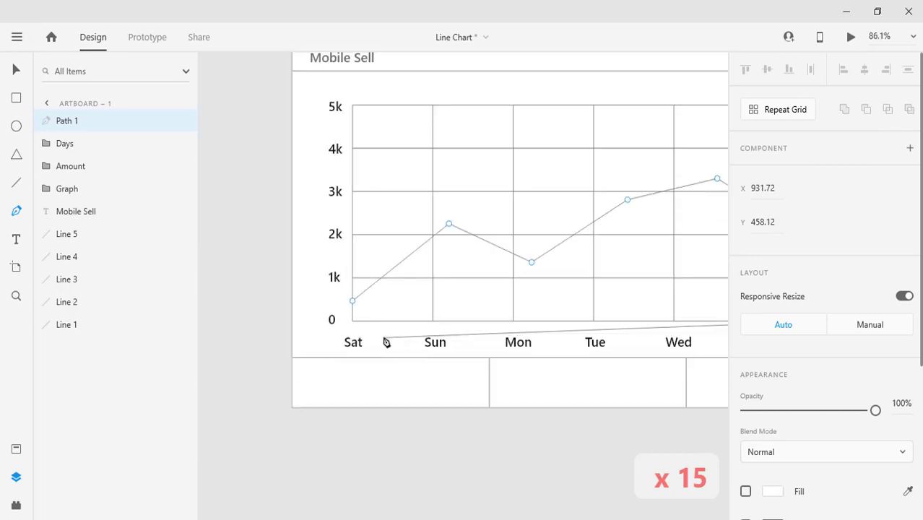
{"action": "key", "text": "ctrl+0"}
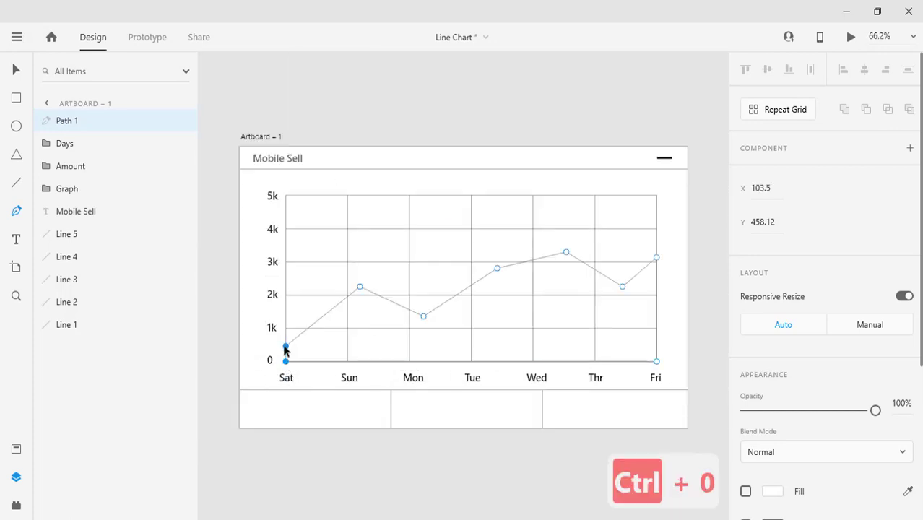
Remove the path's border and fill it with blue #4D82FF.
{"action": "key", "text": "Escape"}
{"action": "scroll", "coordinate": [794, 361], "scroll_direction": "down", "scroll_amount": 3}
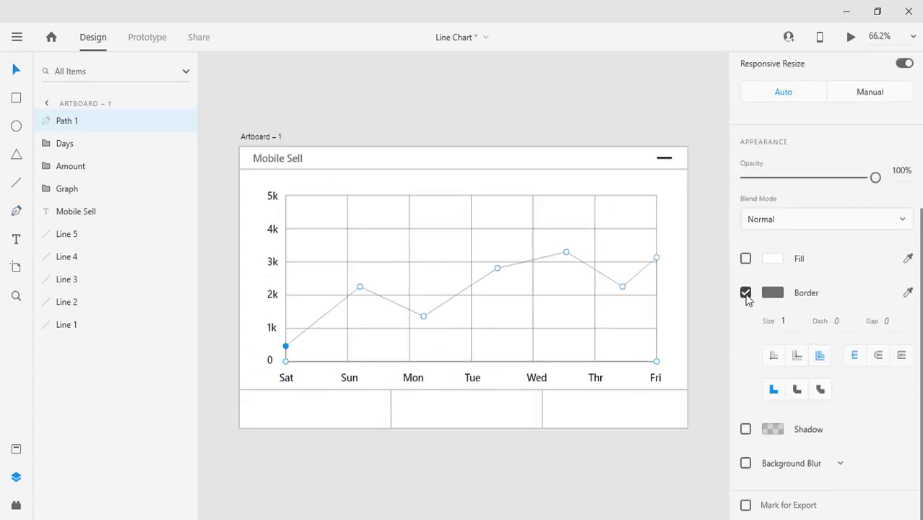
{"action": "left_click", "coordinate": [745, 294]}
{"action": "scroll", "coordinate": [747, 299], "scroll_direction": "up", "scroll_amount": 2}
{"action": "left_click", "coordinate": [772, 360]}
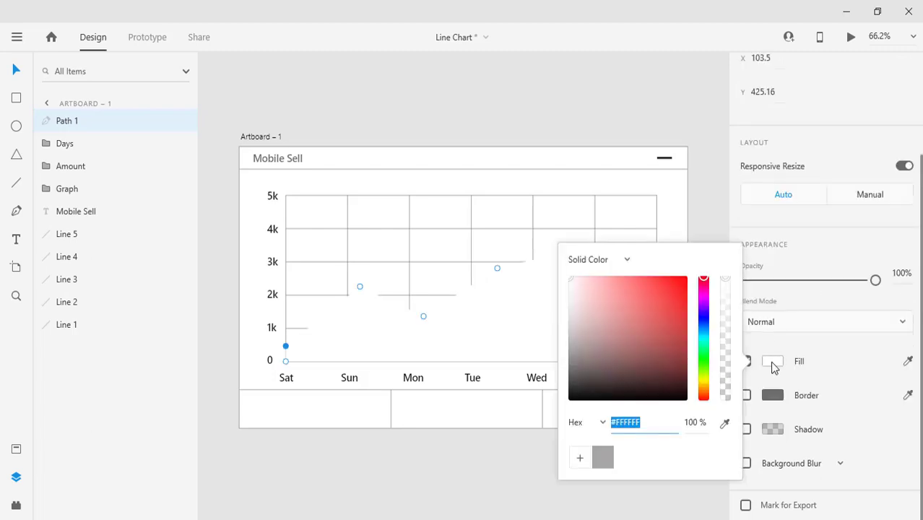
{"action": "type", "text": "#4A83FF"}
{"action": "key", "text": "Return"}
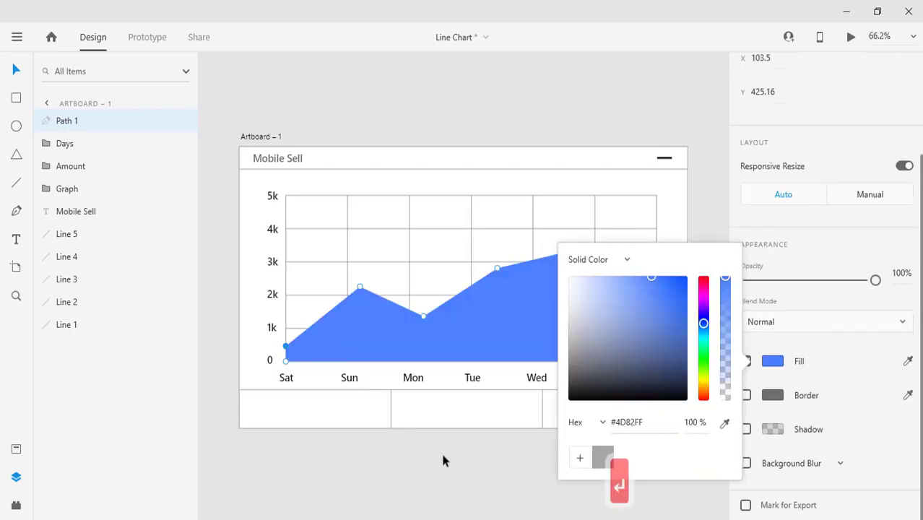
Smooth the blue path's five middle points into curves and shift its points between Tue and Fri to reshape the peak.
{"action": "double_click", "coordinate": [360, 286]}
{"action": "double_click", "coordinate": [423, 315]}
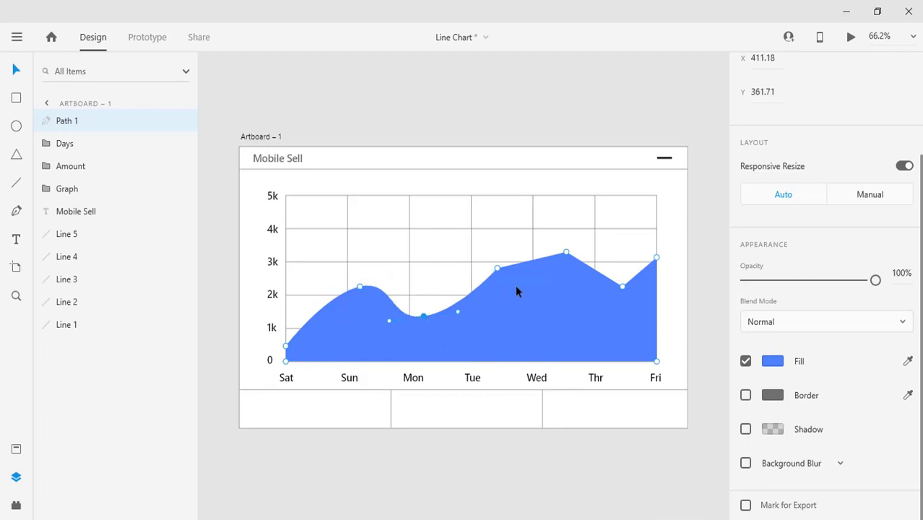
{"action": "double_click", "coordinate": [497, 268]}
{"action": "double_click", "coordinate": [565, 252]}
{"action": "double_click", "coordinate": [621, 286]}
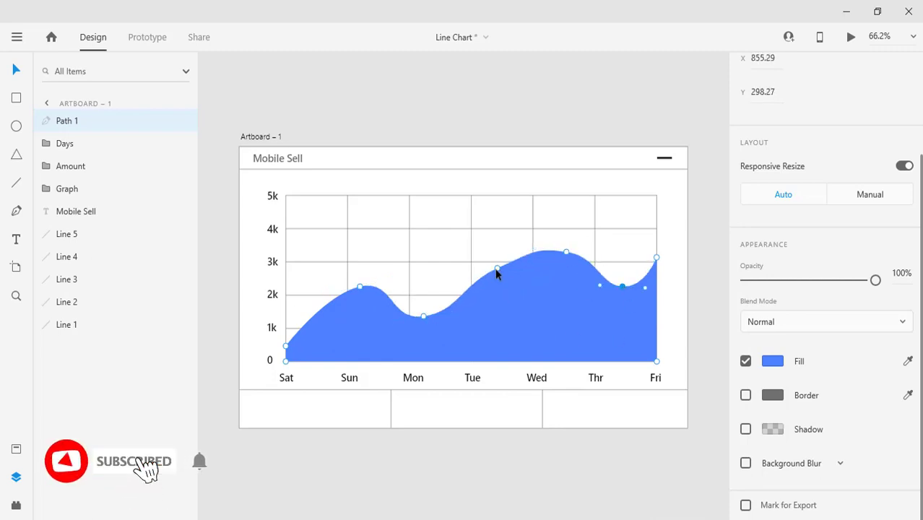
{"action": "left_click_drag", "start_coordinate": [496, 268], "coordinate": [583, 293]}
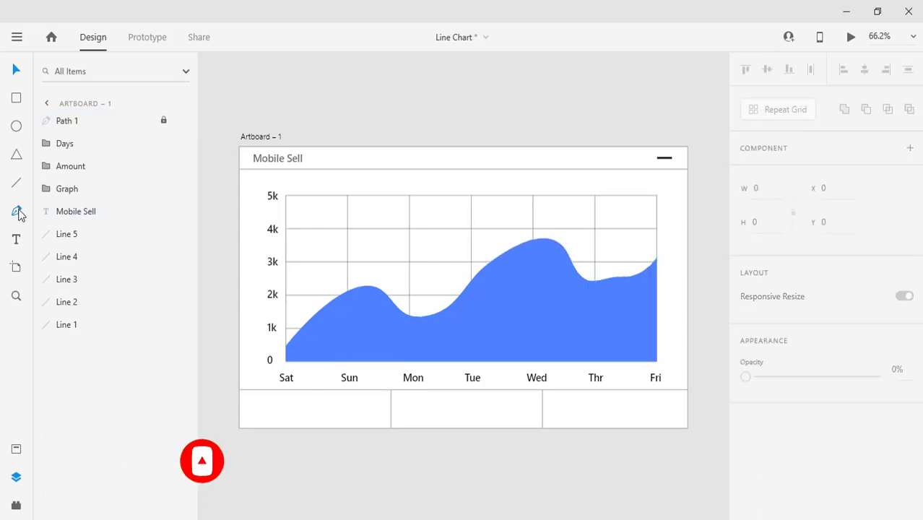
Draw a second zigzag Pen path from about 0.8k at Sat through five points to about 2.6k at Fri, closed along the graph's bottom line.
{"action": "left_click", "coordinate": [17, 212]}
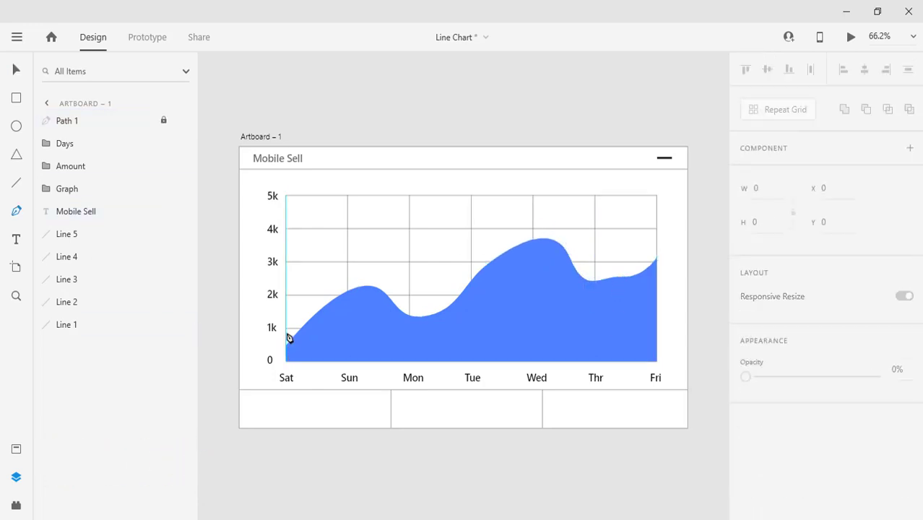
{"action": "left_click", "coordinate": [285, 333]}
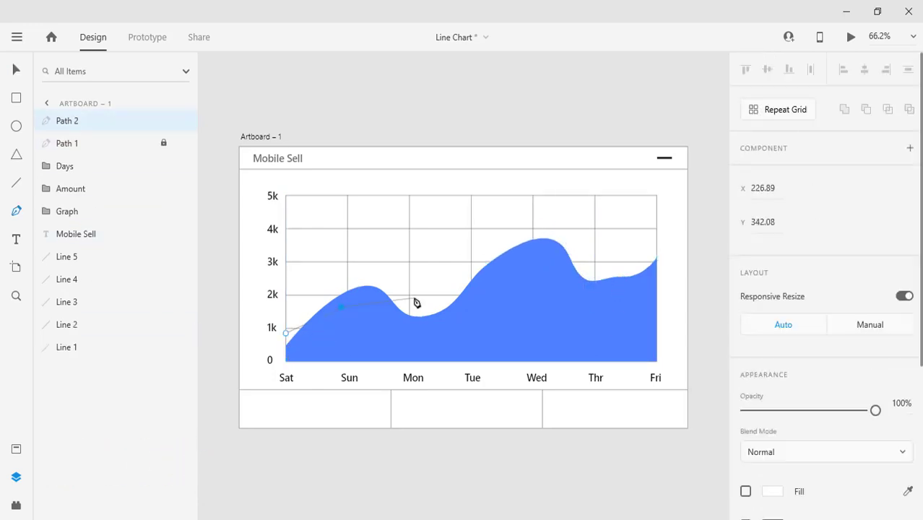
{"action": "left_click", "coordinate": [656, 275]}
{"action": "left_click", "coordinate": [656, 359]}
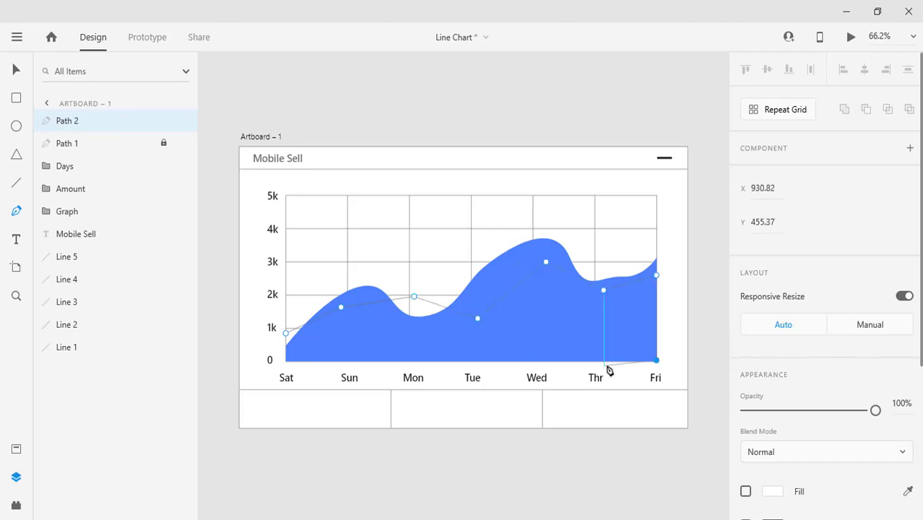
{"action": "left_click", "coordinate": [286, 360]}
Remove the second path's border and fill it with pink #FF58C7.
{"action": "scroll", "coordinate": [693, 431], "scroll_direction": "down", "scroll_amount": 1}
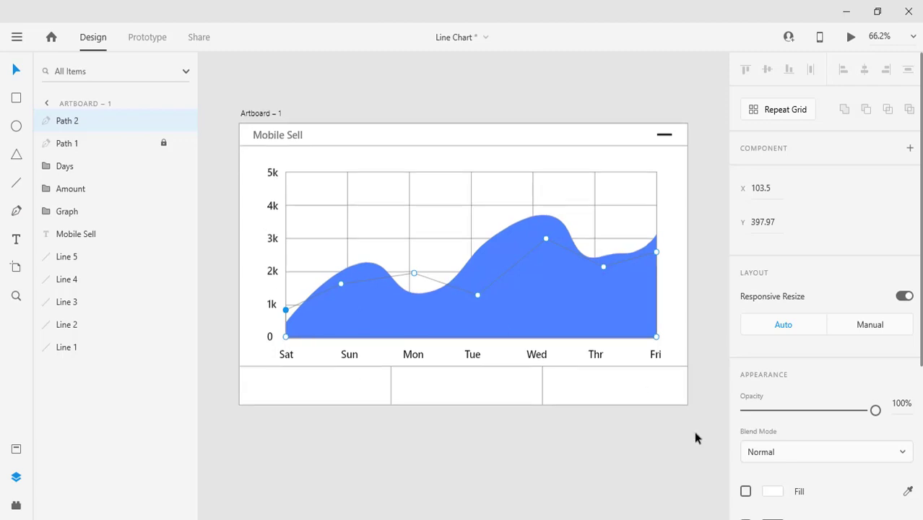
{"action": "scroll", "coordinate": [749, 361], "scroll_direction": "down", "scroll_amount": 3}
{"action": "left_click", "coordinate": [745, 395]}
{"action": "left_click", "coordinate": [746, 361]}
{"action": "left_click", "coordinate": [773, 361]}
{"action": "left_click", "coordinate": [644, 425]}
{"action": "type", "text": "#FF58C7"}
{"action": "key", "text": "Return"}
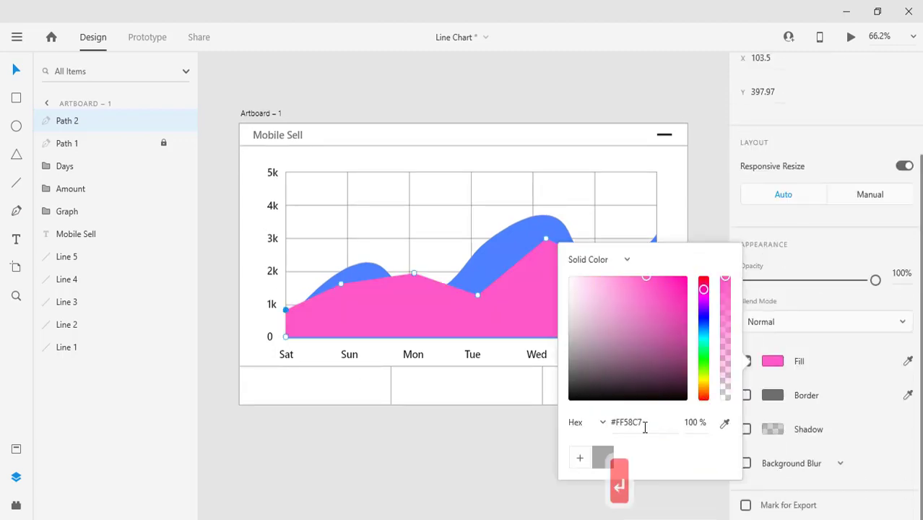
Smooth the pink path's middle points into curves, lower its point near Sun and reshape the curve around Tue and Wed.
{"action": "left_click", "coordinate": [504, 323]}
{"action": "double_click", "coordinate": [413, 273]}
{"action": "double_click", "coordinate": [477, 295]}
{"action": "double_click", "coordinate": [546, 239]}
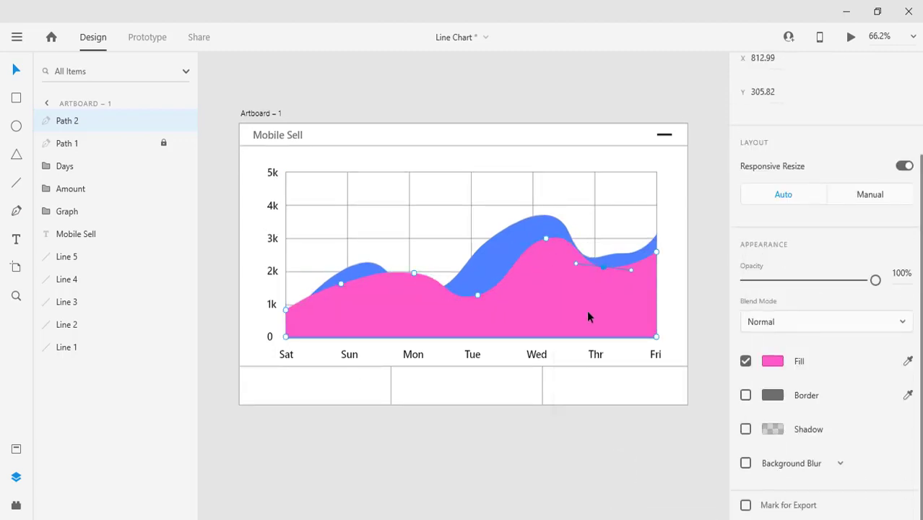
{"action": "left_click", "coordinate": [286, 311]}
{"action": "left_click_drag", "start_coordinate": [341, 284], "coordinate": [343, 299]}
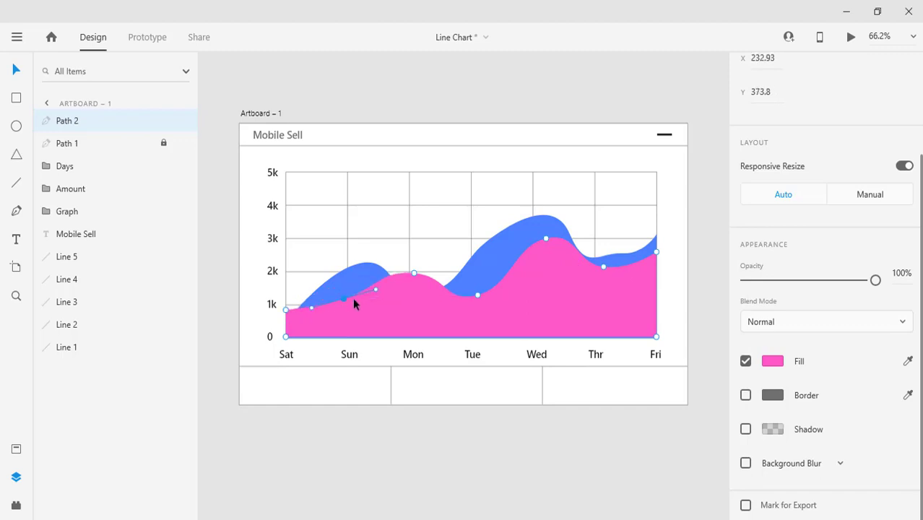
{"action": "left_click_drag", "start_coordinate": [477, 294], "coordinate": [484, 286]}
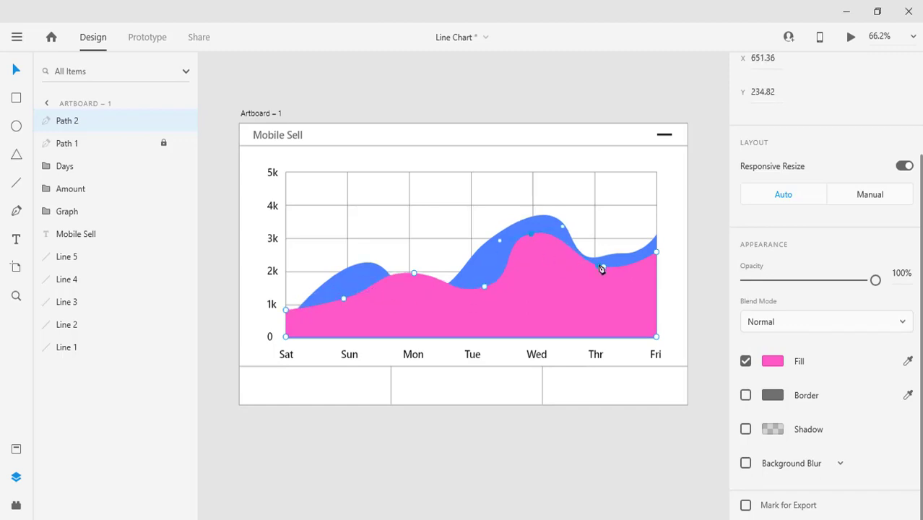
{"action": "key", "text": "Escape"}
Set the pink area's fill opacity to 70%.
{"action": "left_click", "coordinate": [772, 402]}
{"action": "left_click", "coordinate": [691, 462]}
{"action": "type", "text": "70"}
{"action": "key", "text": "Return"}
Unlock the blue area path and set its fill opacity to 80%.
{"action": "left_click", "coordinate": [501, 249]}
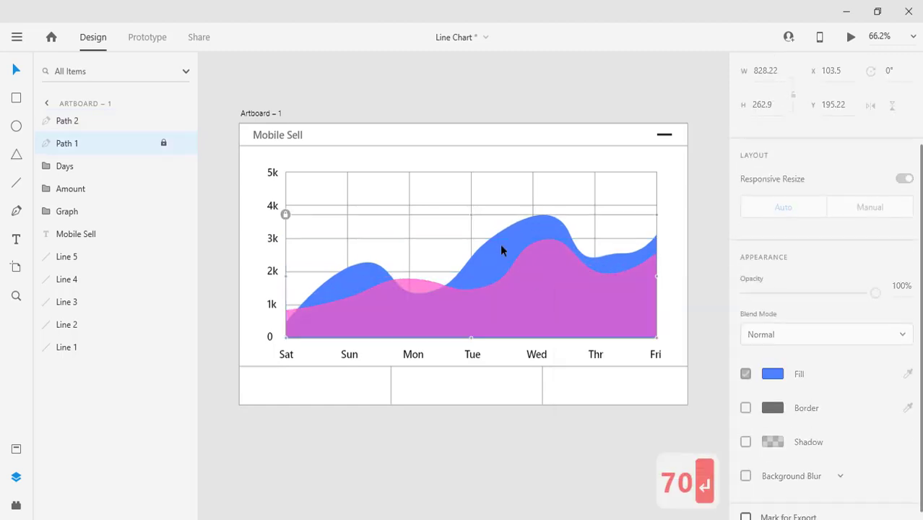
{"action": "left_click", "coordinate": [285, 215]}
{"action": "left_click", "coordinate": [772, 401]}
{"action": "left_click", "coordinate": [691, 462]}
{"action": "type", "text": "80"}
{"action": "key", "text": "Return"}
{"action": "left_click", "coordinate": [391, 482]}
{"action": "double_click", "coordinate": [498, 252]}
{"action": "left_click", "coordinate": [772, 491]}
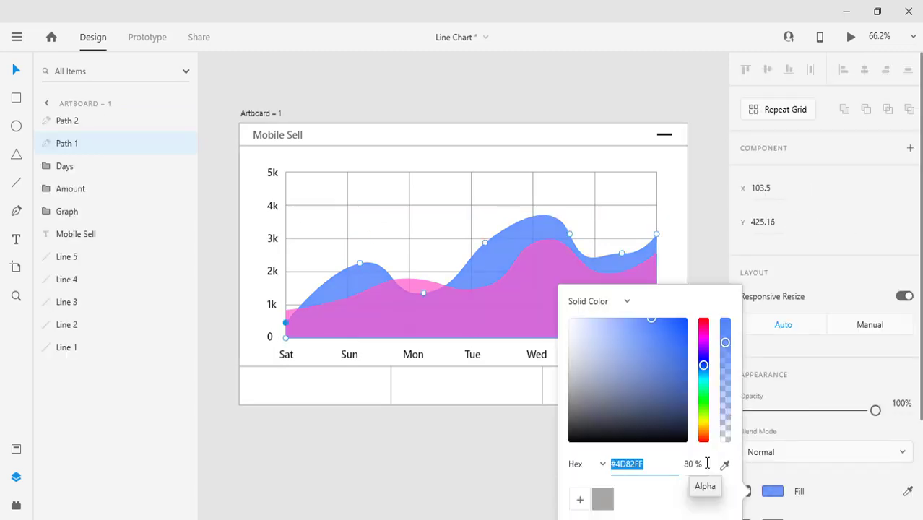
{"action": "left_click", "coordinate": [707, 462]}
{"action": "key", "text": "Up"}
{"action": "key", "text": "Up"}
{"action": "key", "text": "Up"}
Set the pink area's fill opacity to 85%.
{"action": "left_click", "coordinate": [489, 315]}
{"action": "left_click", "coordinate": [772, 515]}
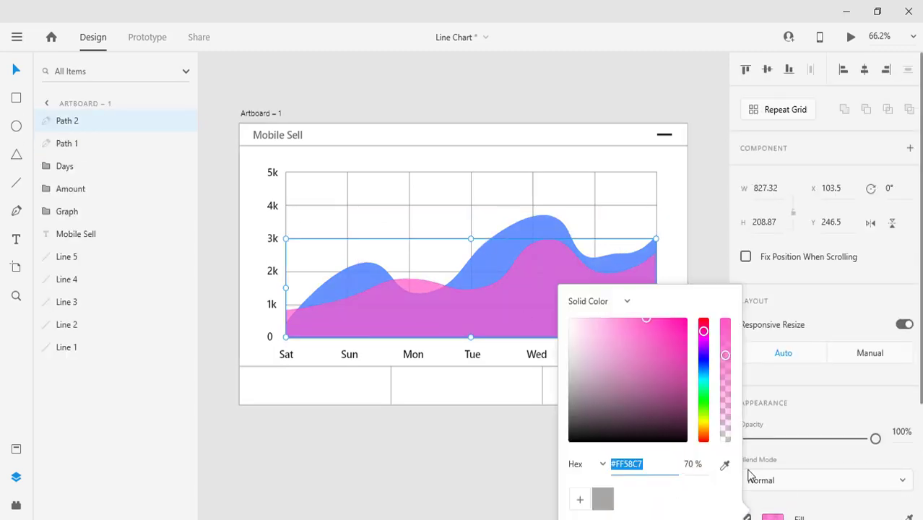
{"action": "left_click", "coordinate": [704, 463]}
{"action": "key", "text": "Up"}
{"action": "key", "text": "Up"}
{"action": "key", "text": "Up"}
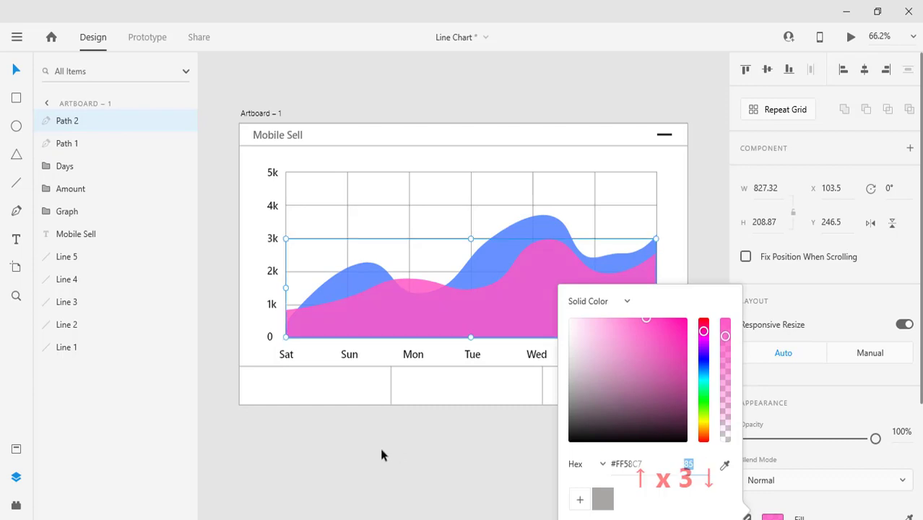
Nudge the pink area down until its base meets the graph's bottom line.
{"action": "scroll", "coordinate": [411, 314], "scroll_direction": "up", "scroll_amount": 5}
{"action": "key", "text": "Down"}
{"action": "key", "text": "Down"}
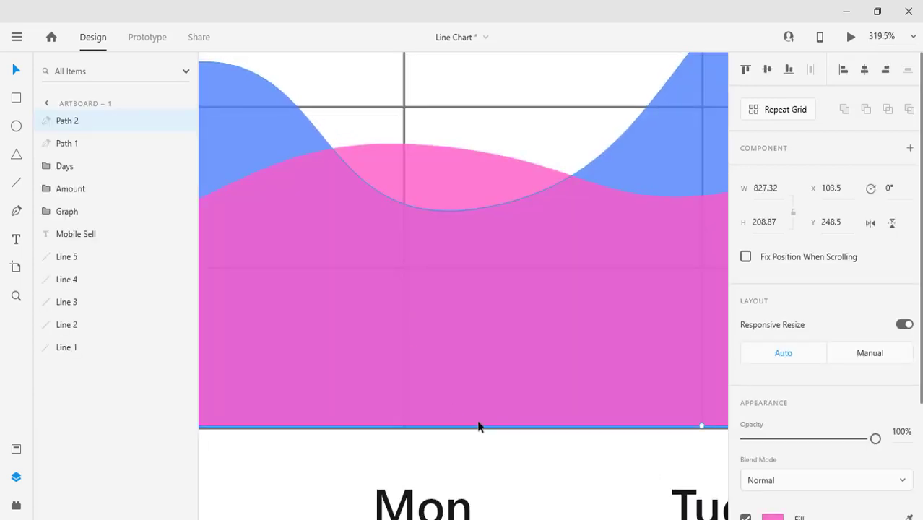
{"action": "key", "text": "Down"}
{"action": "key", "text": "Down"}
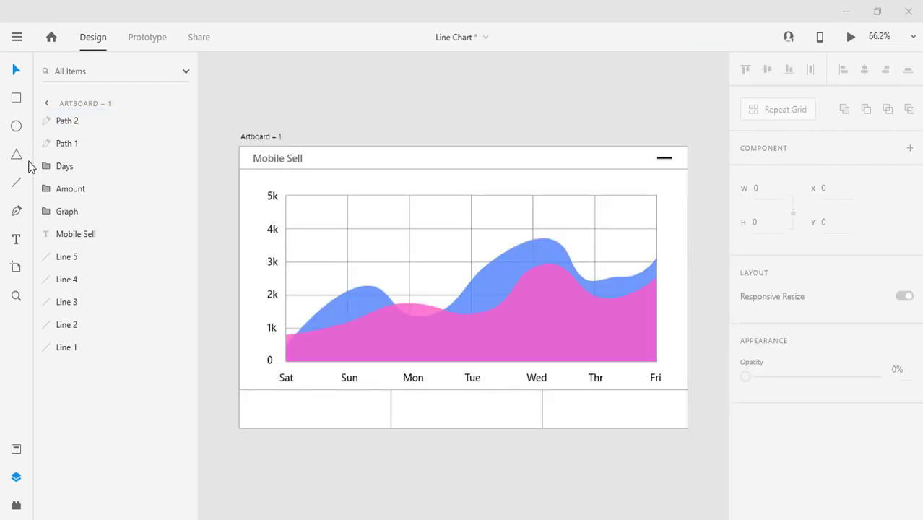
Draw a small circle above the graph, between Sun and Mon, and set its size to 25 x 25.
{"action": "left_click_drag", "start_coordinate": [375, 179], "coordinate": [387, 189]}
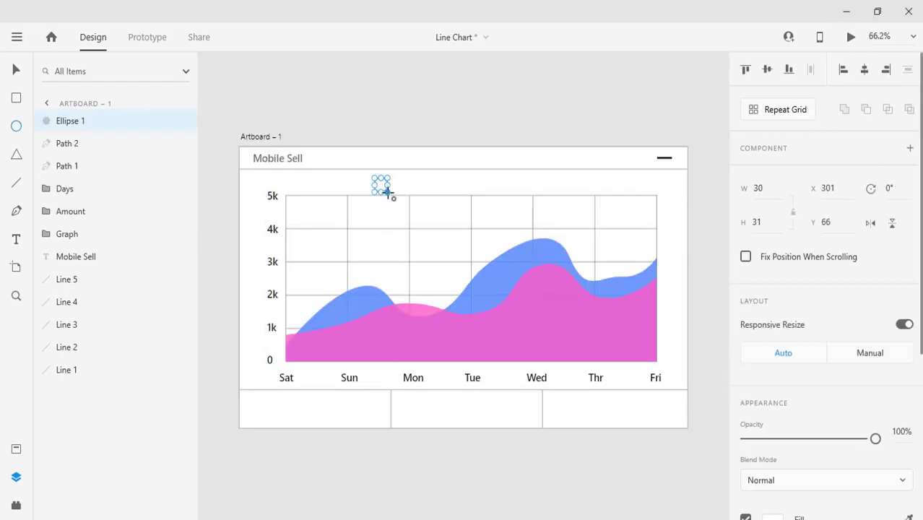
{"action": "left_click", "coordinate": [764, 187]}
{"action": "type", "text": "25"}
{"action": "key", "text": "Return"}
{"action": "type", "text": "25"}
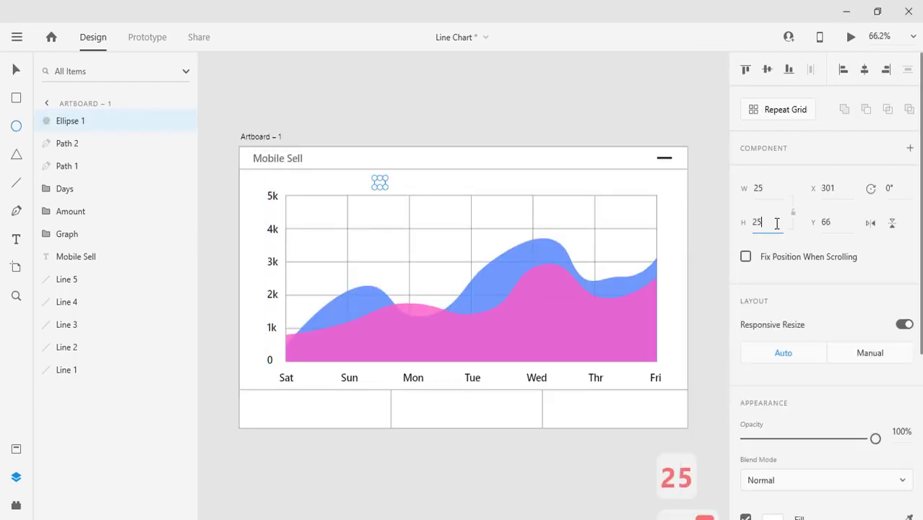
{"action": "key", "text": "Return"}
Remove the circle's border and fill it with the blue sampled from the blue area.
{"action": "scroll", "coordinate": [396, 180], "scroll_direction": "up", "scroll_amount": 5}
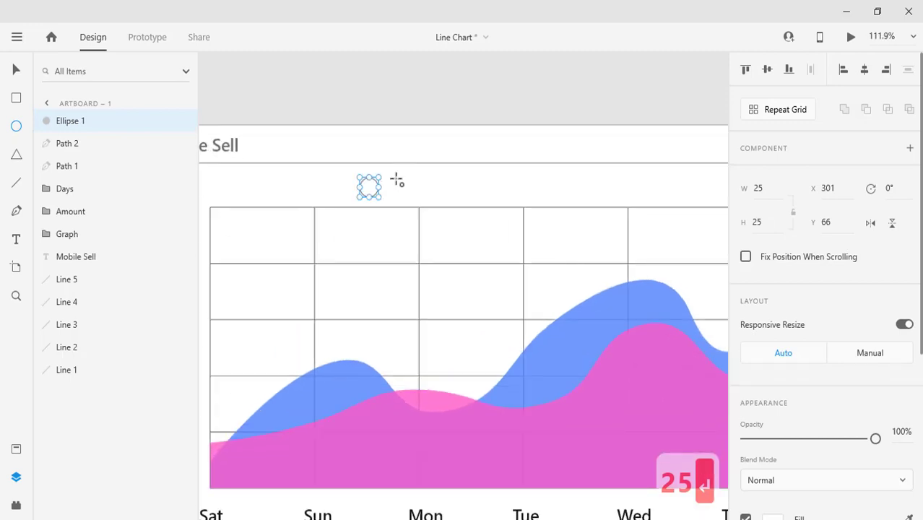
{"action": "key", "text": "v"}
{"action": "scroll", "coordinate": [842, 344], "scroll_direction": "down", "scroll_amount": 3}
{"action": "left_click", "coordinate": [745, 294]}
{"action": "scroll", "coordinate": [755, 332], "scroll_direction": "up", "scroll_amount": 2}
{"action": "left_click", "coordinate": [769, 361]}
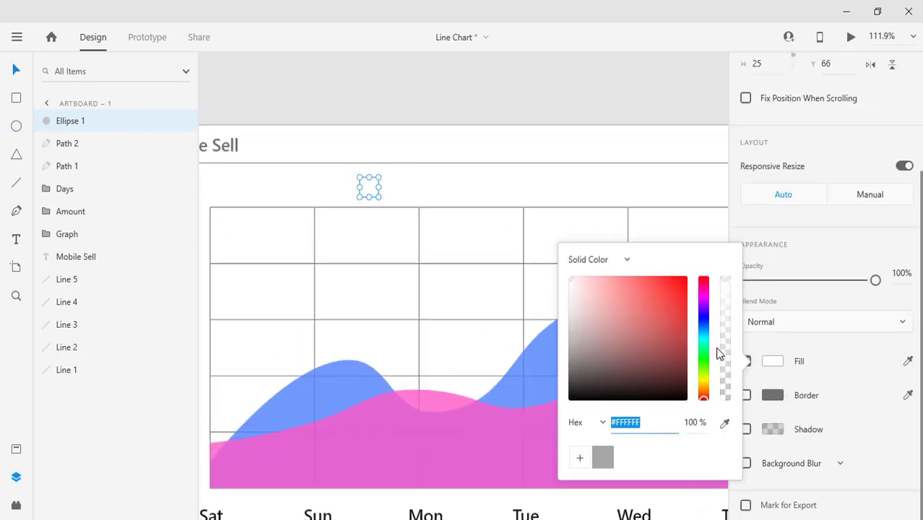
{"action": "left_click", "coordinate": [725, 423]}
{"action": "left_click", "coordinate": [310, 379]}
{"action": "left_click", "coordinate": [407, 180]}
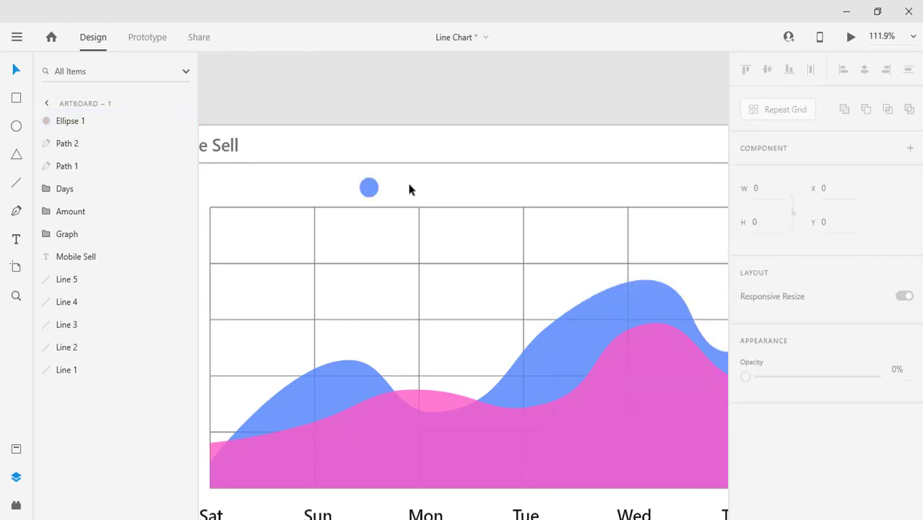
Add a "Huawei" text label beside the blue circle and line it up with the circle's centre.
{"action": "scroll", "coordinate": [442, 198], "scroll_direction": "down", "scroll_amount": 3}
{"action": "left_click", "coordinate": [410, 188]}
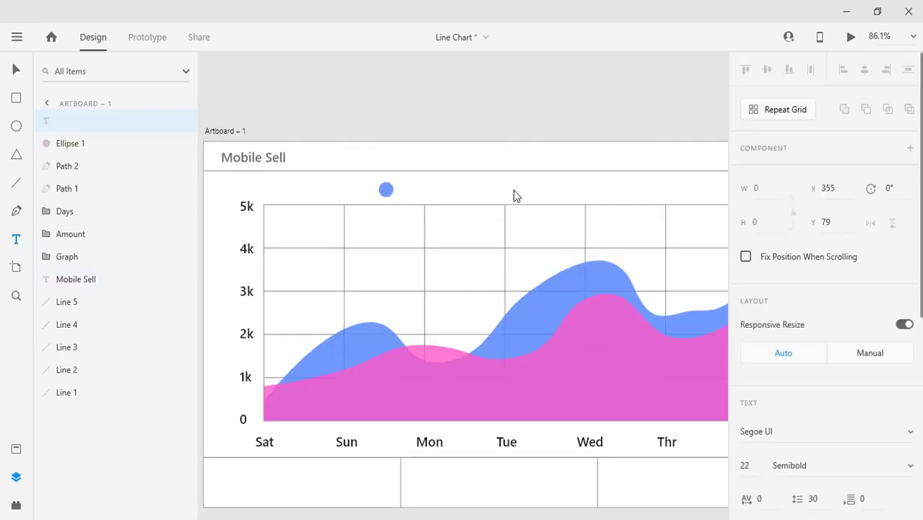
{"action": "type", "text": "Huawei"}
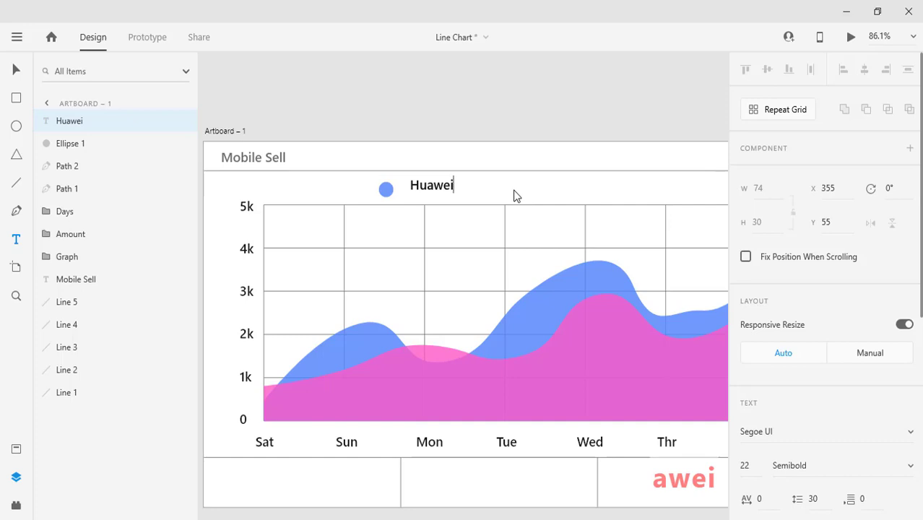
{"action": "key", "text": "Escape"}
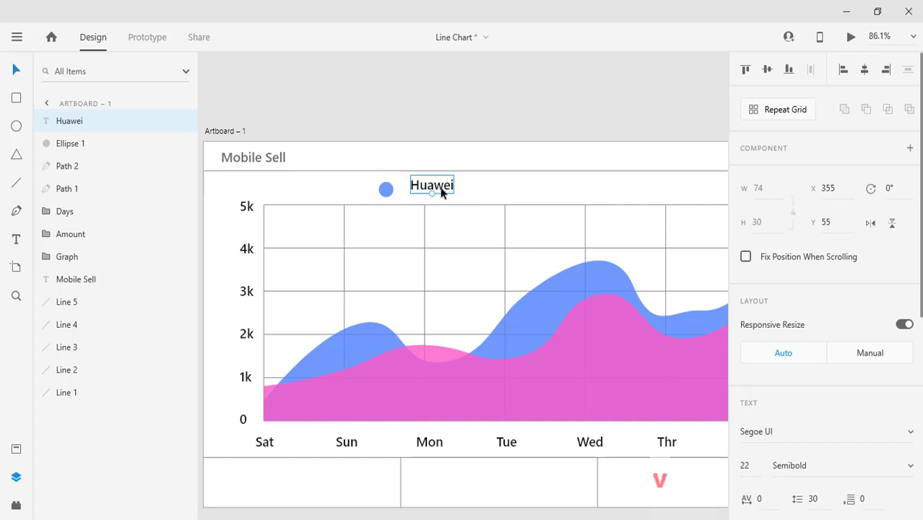
{"action": "left_click_drag", "start_coordinate": [430, 186], "coordinate": [425, 192]}
Select the blue circle together with the "Huawei" label and nudge both 7 px up.
{"action": "key", "text": "Tab"}
{"action": "left_click", "coordinate": [426, 195], "text": "shift"}
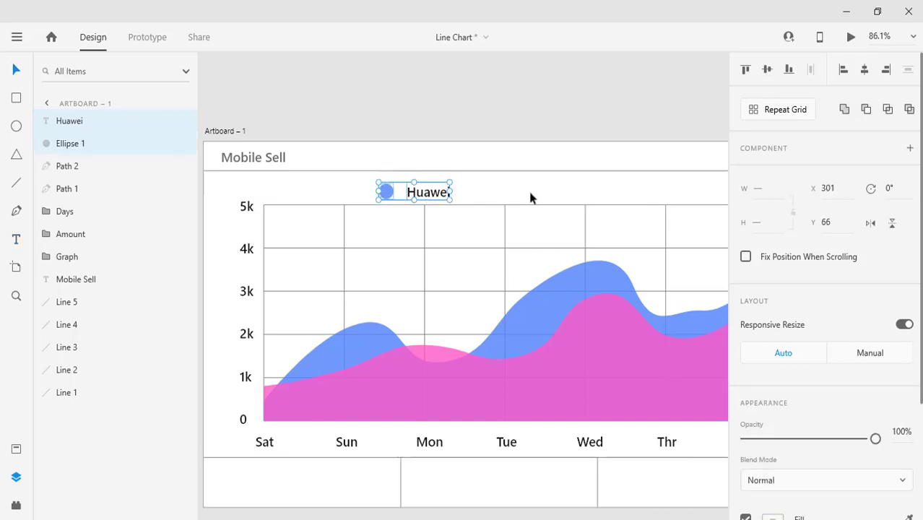
{"action": "key", "text": "Up"}
{"action": "key", "text": "Up"}
{"action": "key", "text": "Up"}
{"action": "key", "text": "Up"}
{"action": "key", "text": "Up"}
{"action": "key", "text": "Up"}
{"action": "key", "text": "Up"}
Duplicate the circle and label just right of the originals and fill the copied circle with the pink sampled from the pink area.
{"action": "scroll", "coordinate": [486, 189], "scroll_direction": "down", "scroll_amount": 5}
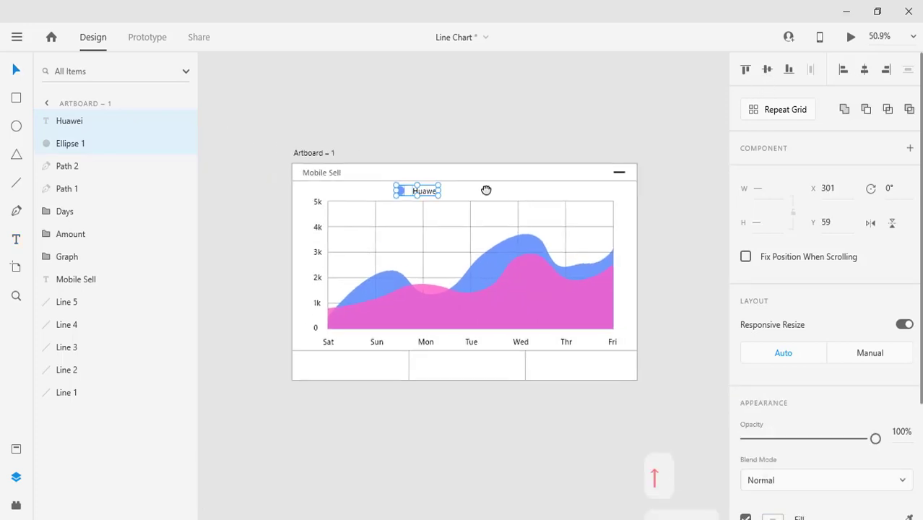
{"action": "left_click_drag", "start_coordinate": [423, 193], "coordinate": [477, 189]}
{"action": "double_click", "coordinate": [455, 190]}
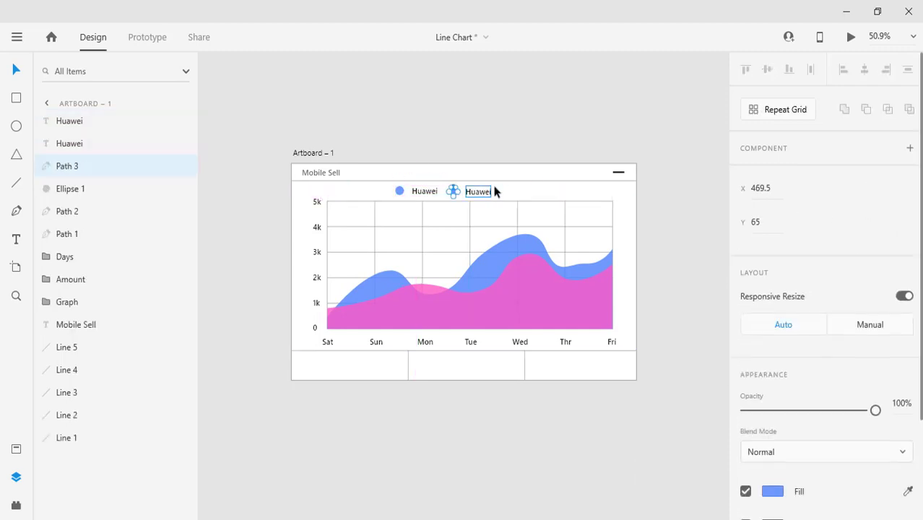
{"action": "key", "text": "ctrl+z"}
{"action": "scroll", "coordinate": [788, 493], "scroll_direction": "down", "scroll_amount": 2}
{"action": "left_click", "coordinate": [772, 403]}
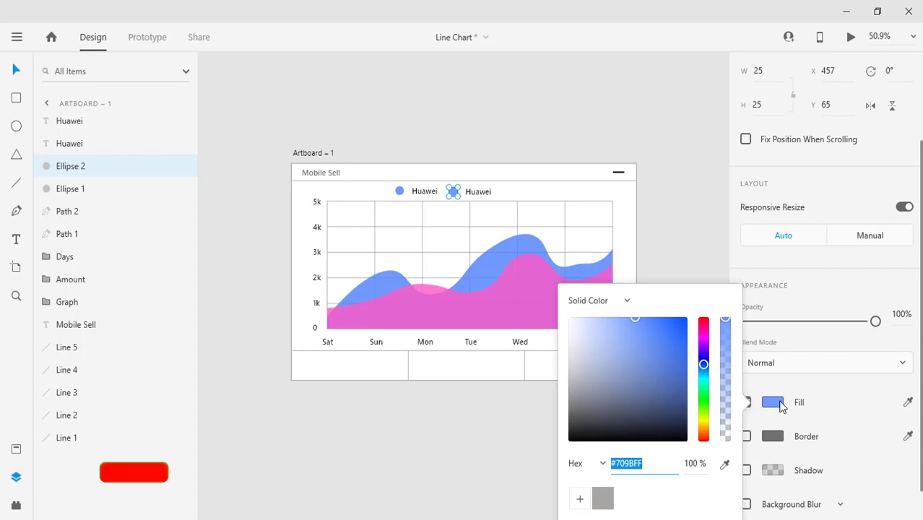
{"action": "left_click", "coordinate": [724, 463]}
{"action": "left_click", "coordinate": [498, 318]}
Change the copied label's text to "iPhone".
{"action": "double_click", "coordinate": [471, 191]}
{"action": "key", "text": "BackSpace"}
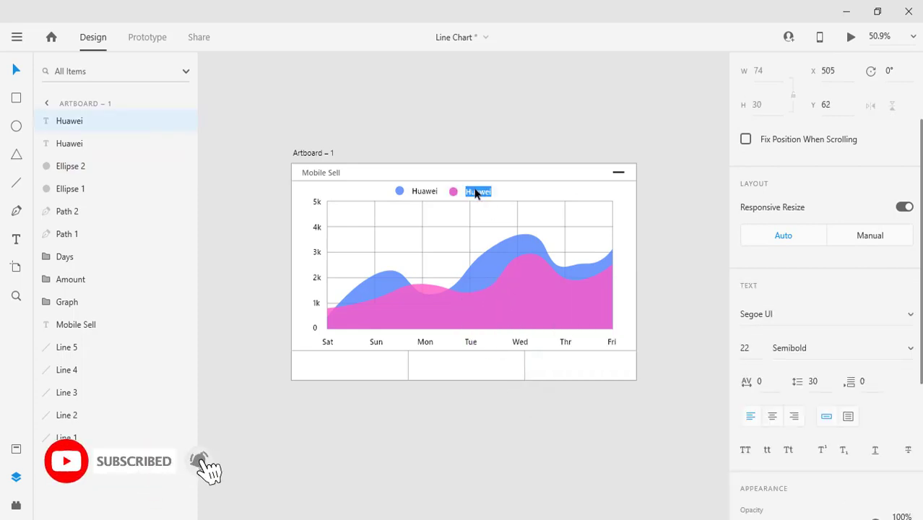
{"action": "type", "text": "iPhone"}
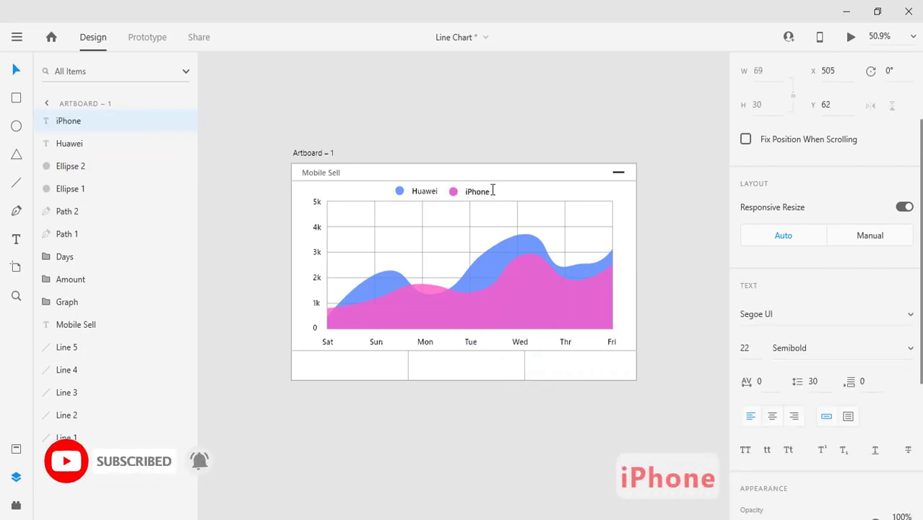
Select the pink circle together with the "iPhone" label and nudge both 12 px to the right.
{"action": "left_click", "coordinate": [399, 191]}
{"action": "left_click", "coordinate": [453, 192]}
{"action": "left_click", "coordinate": [477, 191], "text": "shift"}
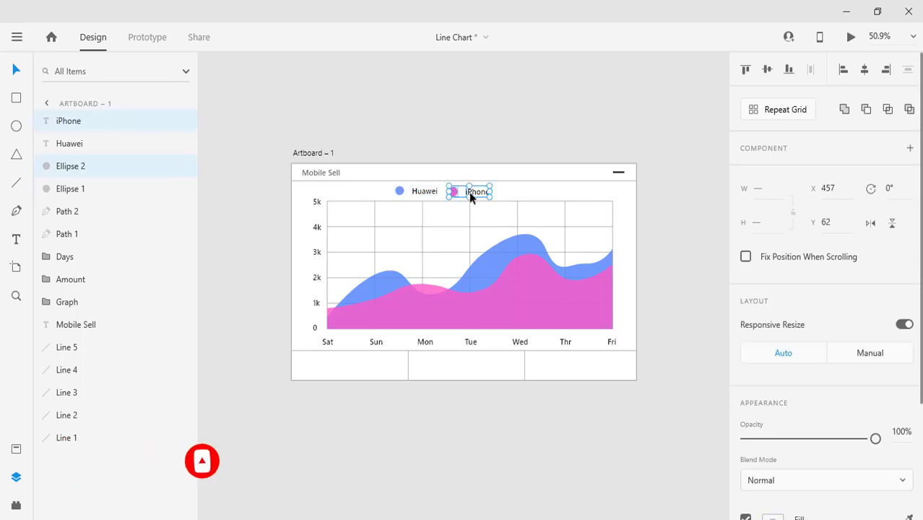
{"action": "key", "text": "Right"}
{"action": "key", "text": "Right"}
{"action": "key", "text": "Right"}
{"action": "key", "text": "Right"}
{"action": "key", "text": "Right"}
{"action": "key", "text": "Right"}
{"action": "key", "text": "Right"}
{"action": "key", "text": "Right"}
{"action": "key", "text": "Right"}
{"action": "key", "text": "Right"}
{"action": "key", "text": "Right"}
{"action": "key", "text": "Right"}
{"action": "key", "text": "Right"}
{"action": "key", "text": "Right"}
{"action": "key", "text": "Right"}
{"action": "key", "text": "Right"}
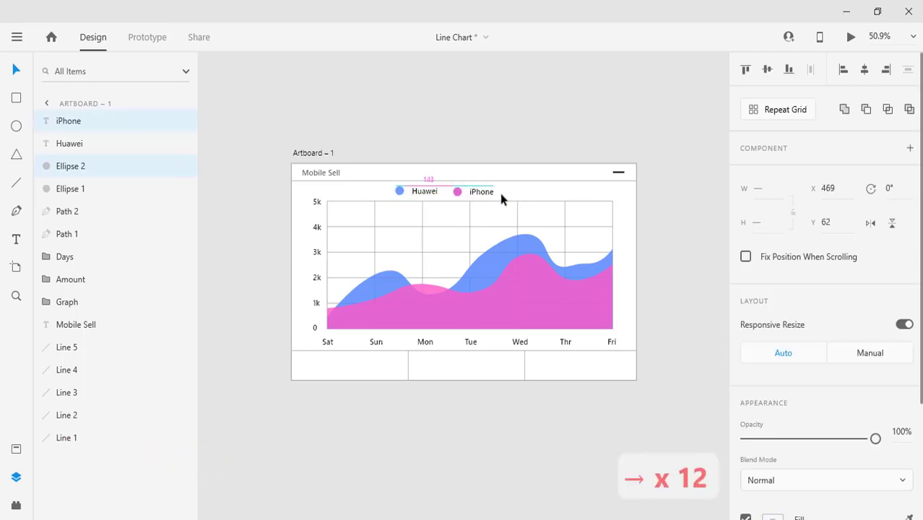
Group each legend circle with its label, combine both groups into one and centre the legend horizontally on the artboard.
{"action": "key", "text": "Left"}
{"action": "left_click", "coordinate": [423, 190]}
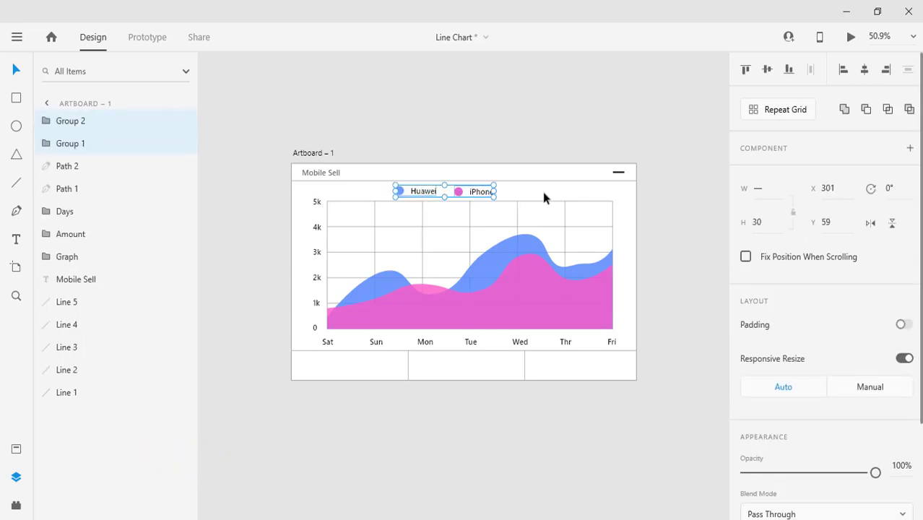
{"action": "key", "text": "ctrl+g"}
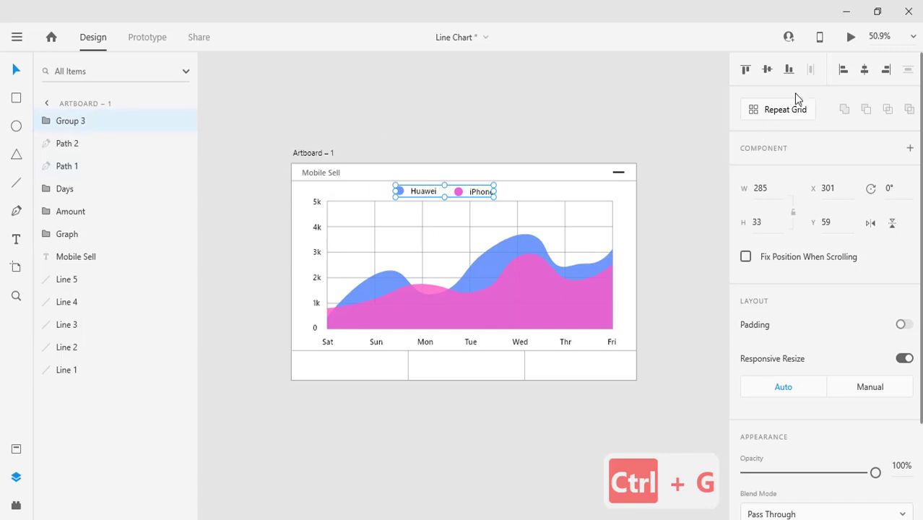
{"action": "left_click", "coordinate": [864, 69]}
{"action": "left_click", "coordinate": [554, 137]}
Make the "Mobile Sell" title Bold and set its fill to black, #000000.
{"action": "key", "text": "ctrl+0"}
{"action": "double_click", "coordinate": [275, 157]}
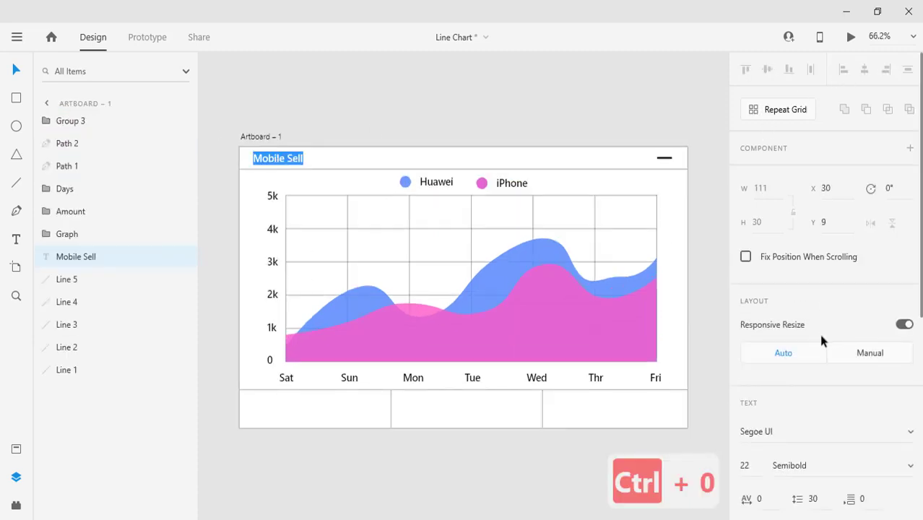
{"action": "scroll", "coordinate": [820, 339], "scroll_direction": "down", "scroll_amount": 3}
{"action": "left_click", "coordinate": [911, 350]}
{"action": "left_click", "coordinate": [810, 403]}
{"action": "scroll", "coordinate": [822, 403], "scroll_direction": "down", "scroll_amount": 2}
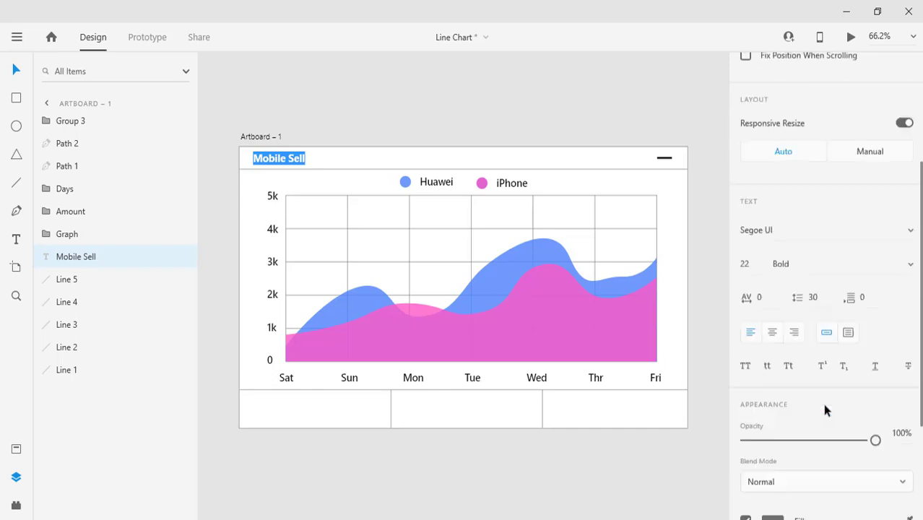
{"action": "scroll", "coordinate": [825, 410], "scroll_direction": "down", "scroll_amount": 1}
{"action": "left_click", "coordinate": [772, 488]}
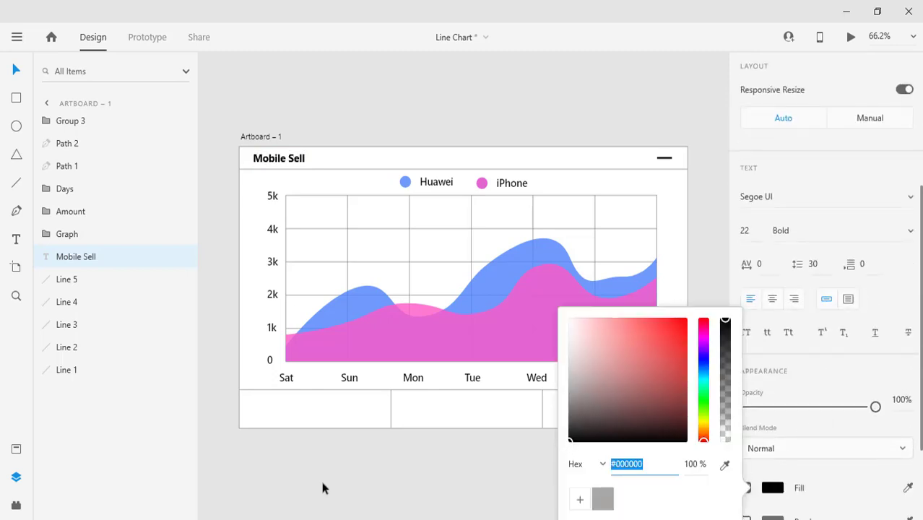
{"action": "left_click", "coordinate": [323, 489]}
Add a "2.1M" text in the first cell below the chart and an "Overall Visitor" text directly beneath it.
{"action": "key", "text": "t"}
{"action": "left_click", "coordinate": [283, 402]}
{"action": "type", "text": "2.1M"}
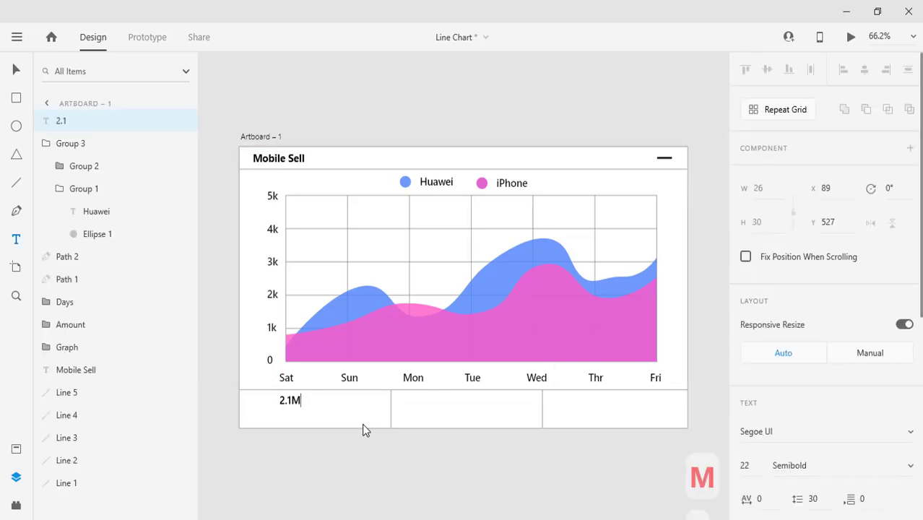
{"action": "left_click", "coordinate": [327, 418]}
{"action": "left_click", "coordinate": [282, 415]}
{"action": "type", "text": "Over"}
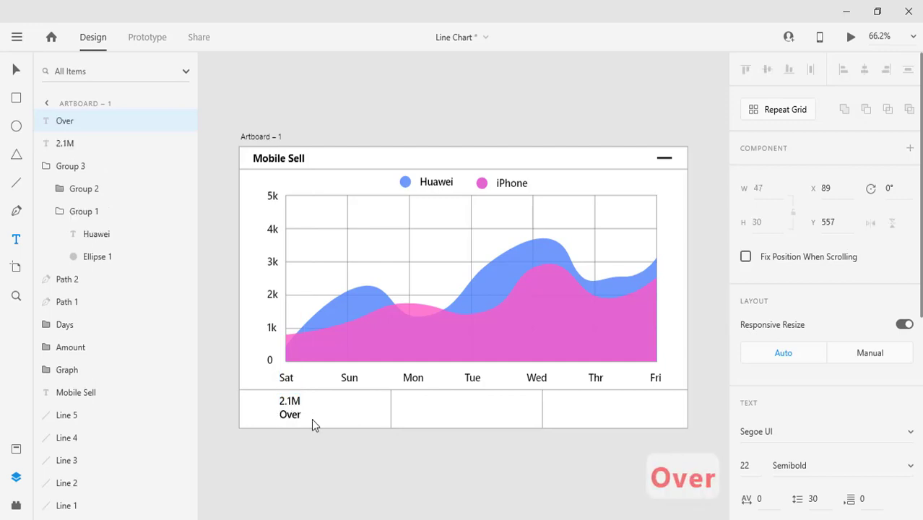
{"action": "type", "text": "all"}
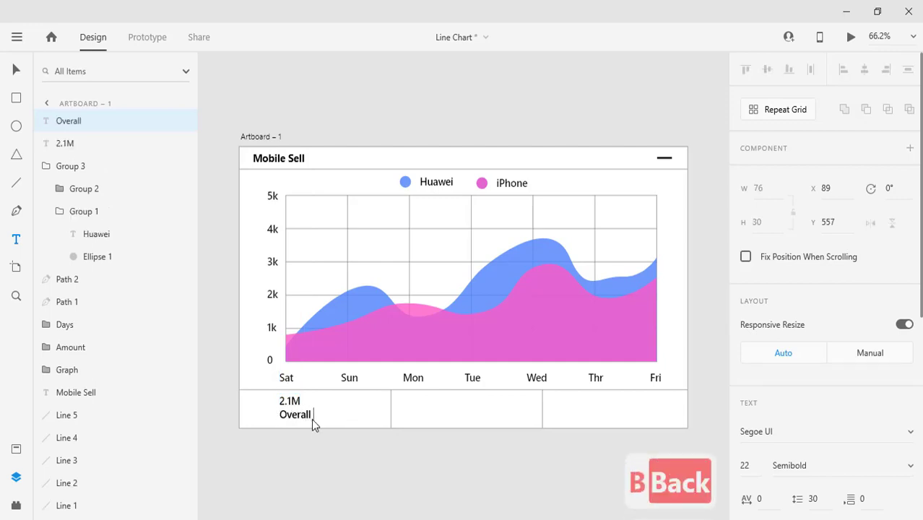
{"action": "type", "text": " Visitot"}
{"action": "key", "text": "BackSpace"}
{"action": "key", "text": "BackSpace"}
{"action": "type", "text": "or"}
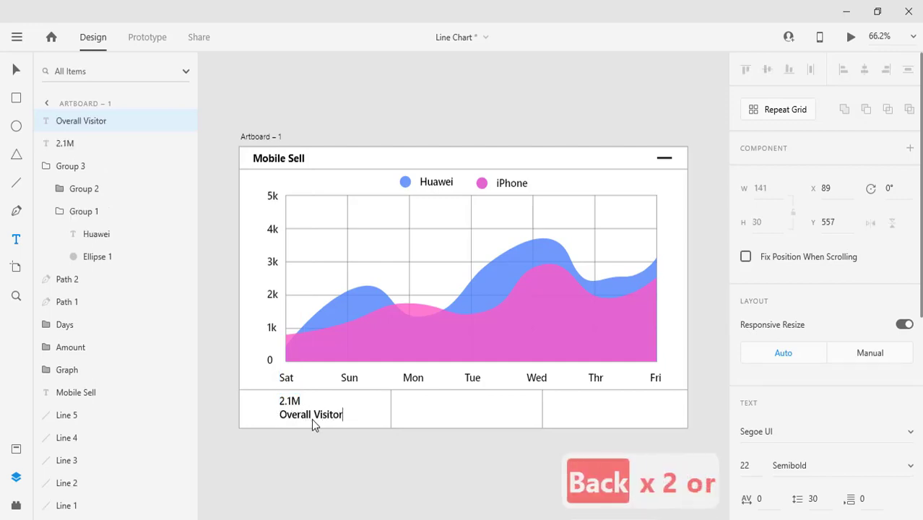
Set the "Overall Visitor" text to Regular weight and size 18.
{"action": "scroll", "coordinate": [783, 434], "scroll_direction": "down", "scroll_amount": 3}
{"action": "key", "text": "Escape"}
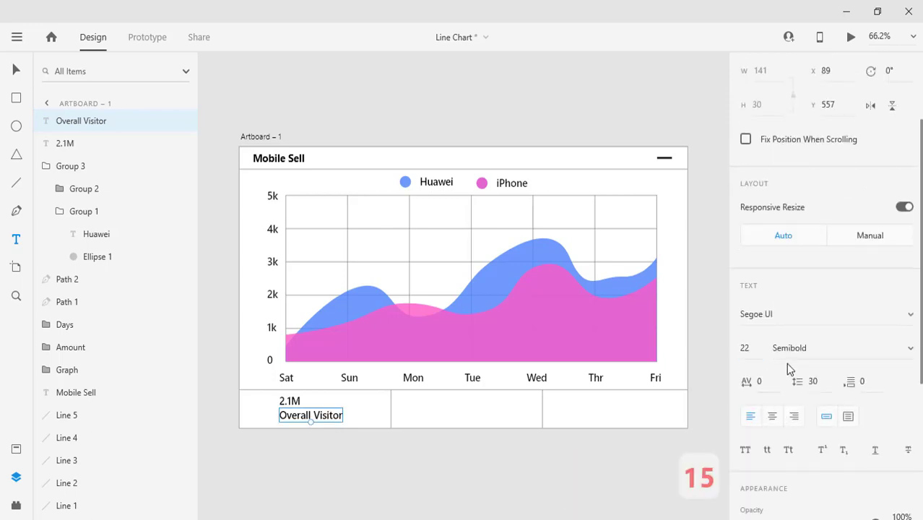
{"action": "left_click", "coordinate": [787, 350]}
{"action": "left_click", "coordinate": [830, 292]}
{"action": "double_click", "coordinate": [317, 415]}
{"action": "left_click", "coordinate": [758, 348]}
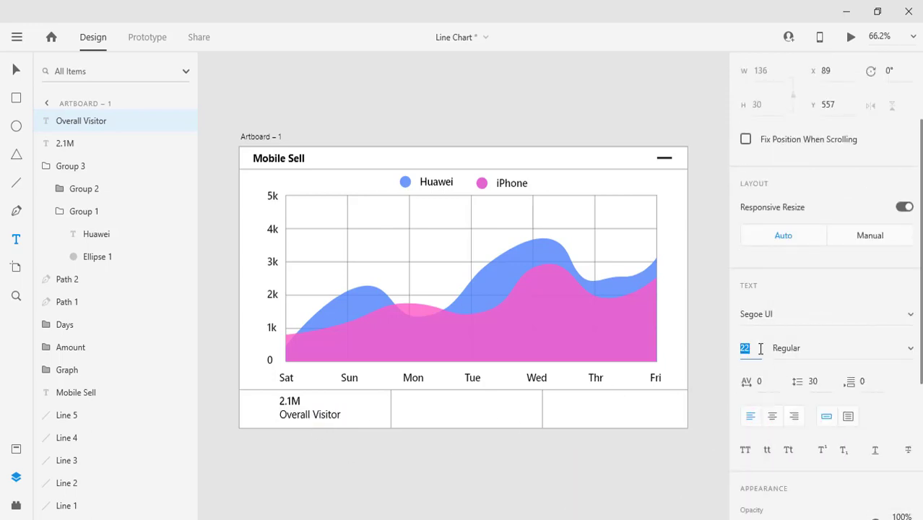
{"action": "type", "text": "18"}
{"action": "key", "text": "Return"}
Set the "2.1M" text to Bold weight.
{"action": "double_click", "coordinate": [294, 402]}
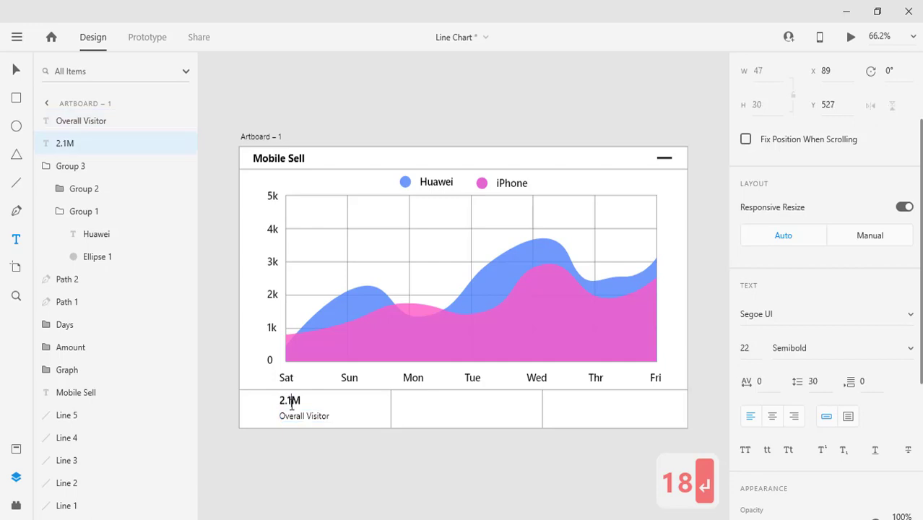
{"action": "key", "text": "ctrl+a"}
{"action": "left_click", "coordinate": [891, 349]}
{"action": "left_click", "coordinate": [773, 402]}
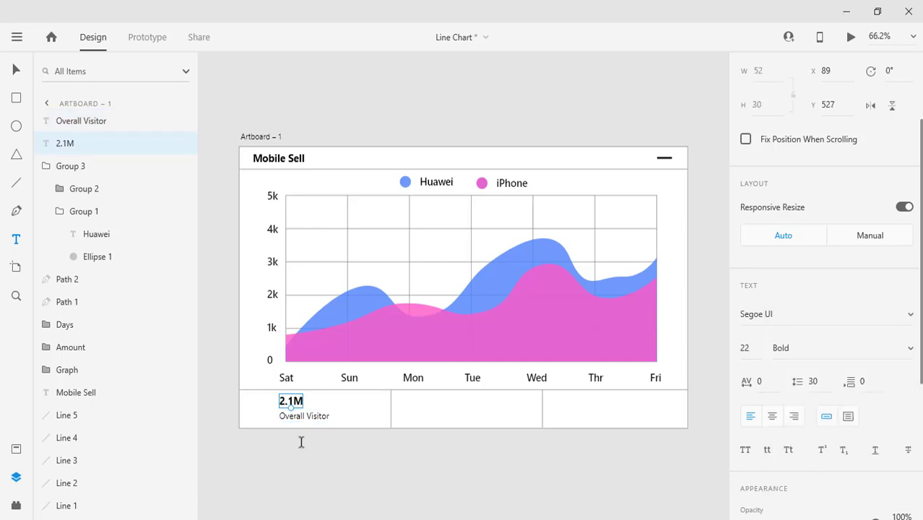
Align "2.1M" and "Overall Visitor" on a common vertical centre and position them in the middle of the first cell.
{"action": "left_click", "coordinate": [309, 415], "text": "shift"}
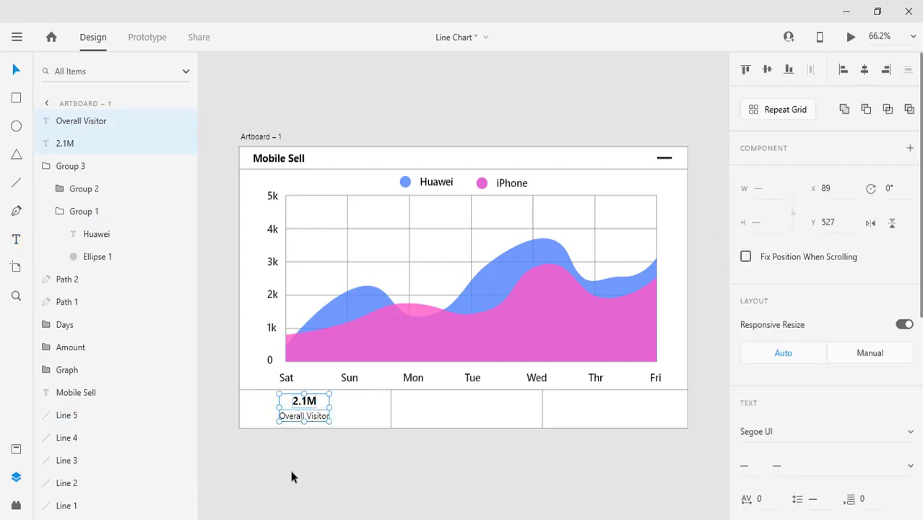
{"action": "left_click", "coordinate": [292, 477]}
{"action": "left_click", "coordinate": [311, 417]}
{"action": "left_click", "coordinate": [356, 416]}
Duplicate the "2.1M" and "Overall Visitor" texts into the centre of the middle cell.
{"action": "left_click_drag", "start_coordinate": [310, 415], "coordinate": [467, 412]}
{"action": "left_click", "coordinate": [307, 398]}
{"action": "left_click", "coordinate": [308, 413], "text": "shift"}
{"action": "left_click", "coordinate": [401, 449]}
{"action": "left_click", "coordinate": [307, 401]}
{"action": "left_click", "coordinate": [313, 413], "text": "shift"}
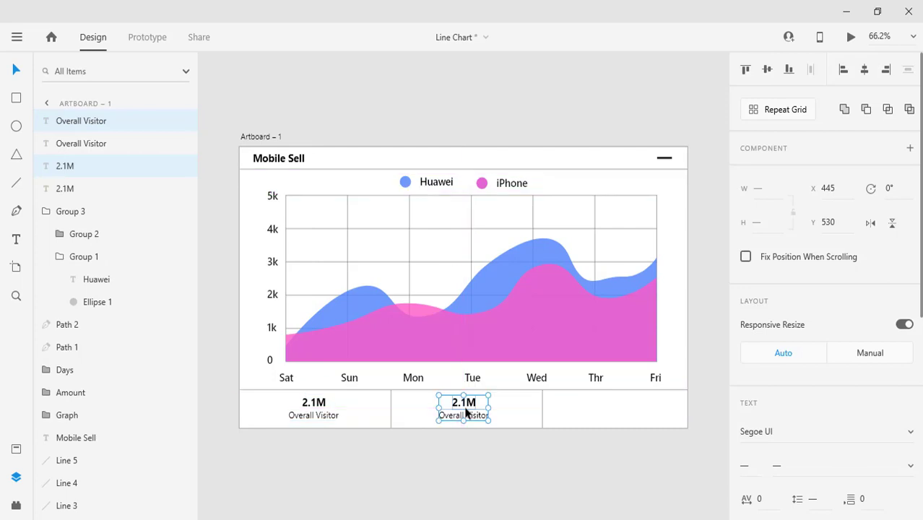
Change the middle cell's texts to "02:01" and "Average Spend".
{"action": "double_click", "coordinate": [487, 409]}
{"action": "type", "text": "02:01"}
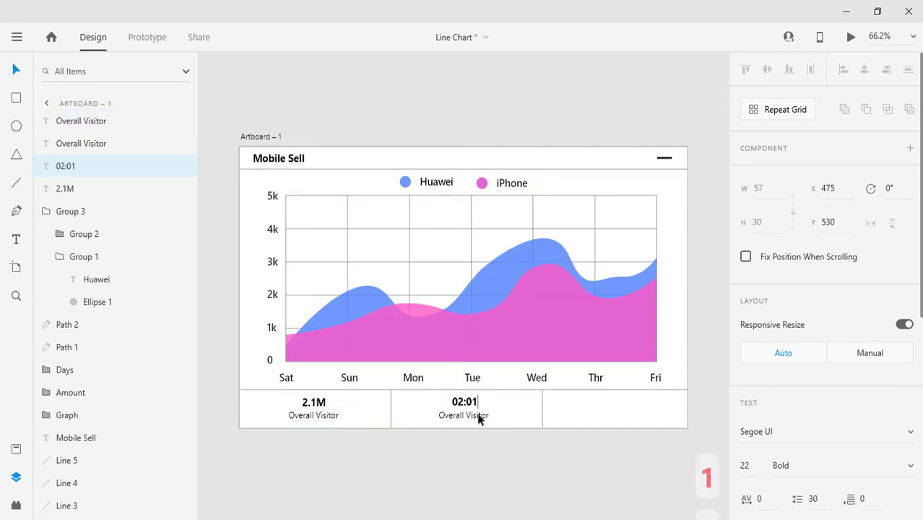
{"action": "double_click", "coordinate": [455, 414]}
{"action": "type", "text": "Aver"}
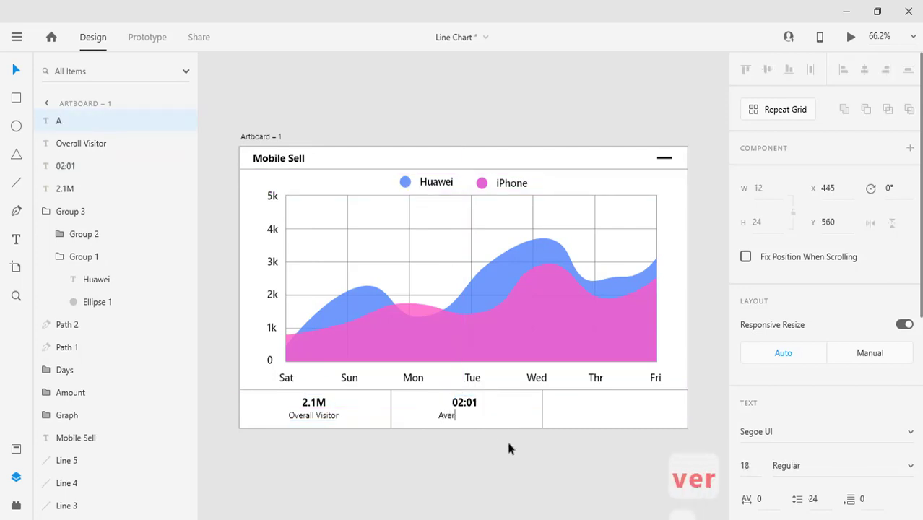
{"action": "type", "text": "age Spend"}
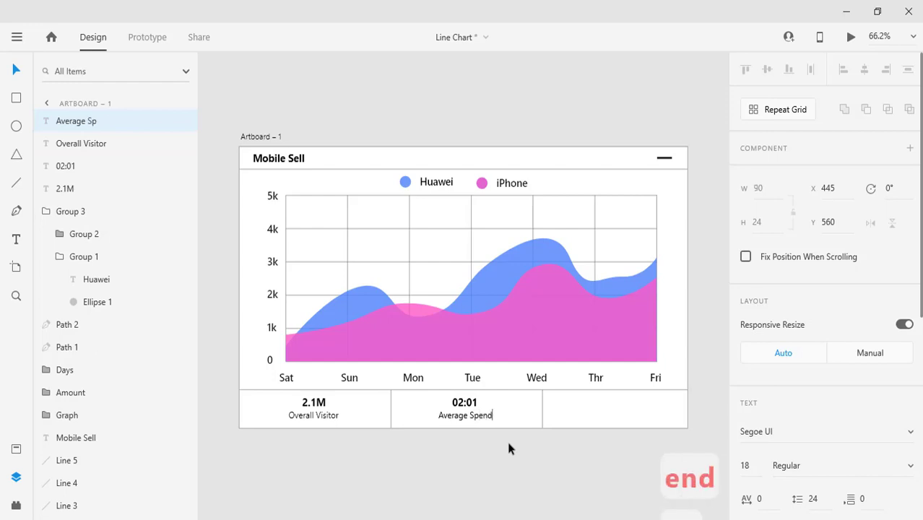
{"action": "key", "text": "BackSpace"}
{"action": "key", "text": "Escape"}
Duplicate the middle cell's two texts into the third cell and change the copied "02:01" to "25k".
{"action": "left_click_drag", "start_coordinate": [434, 395], "coordinate": [613, 408]}
{"action": "key", "text": "Escape"}
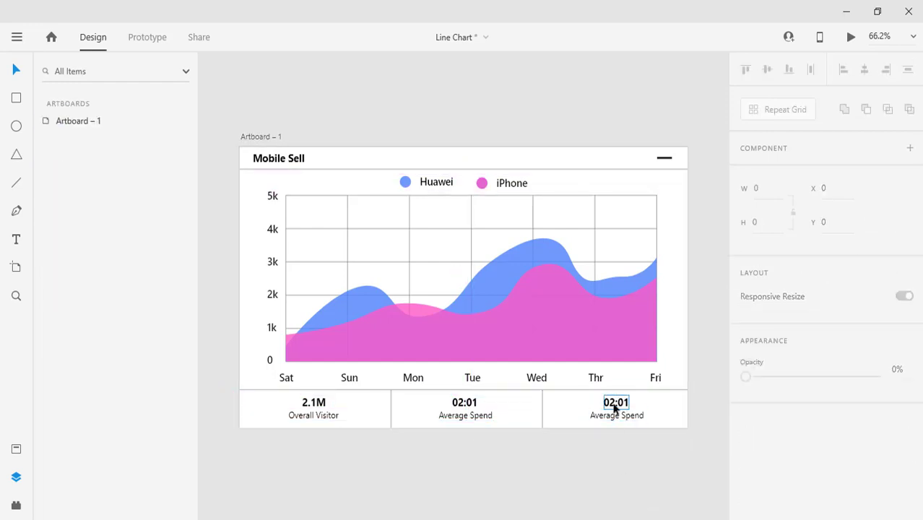
{"action": "double_click", "coordinate": [613, 408]}
{"action": "type", "text": "25K"}
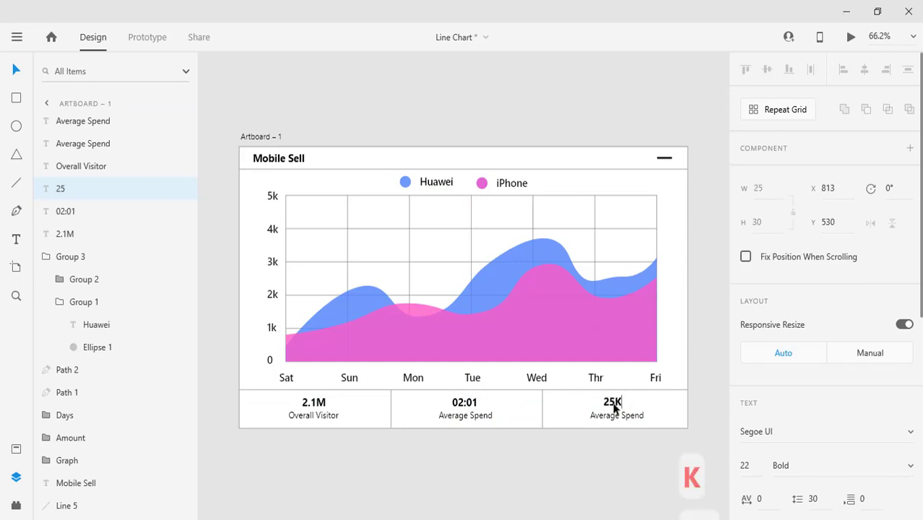
{"action": "key", "text": "BackSpace"}
{"action": "type", "text": "k"}
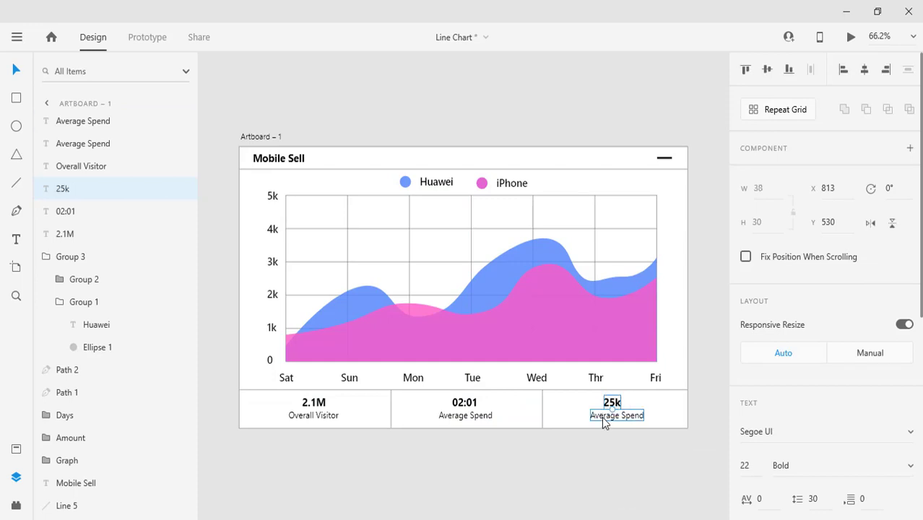
Change the third cell's lower text to "Overall Orders" and centre "25k" above it.
{"action": "double_click", "coordinate": [602, 416]}
{"action": "type", "text": "Overall Orders"}
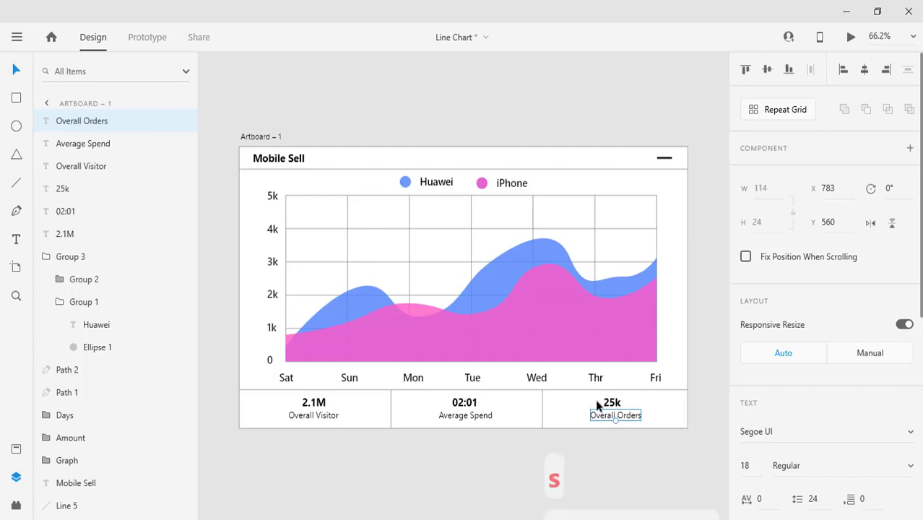
{"action": "key", "text": "Escape"}
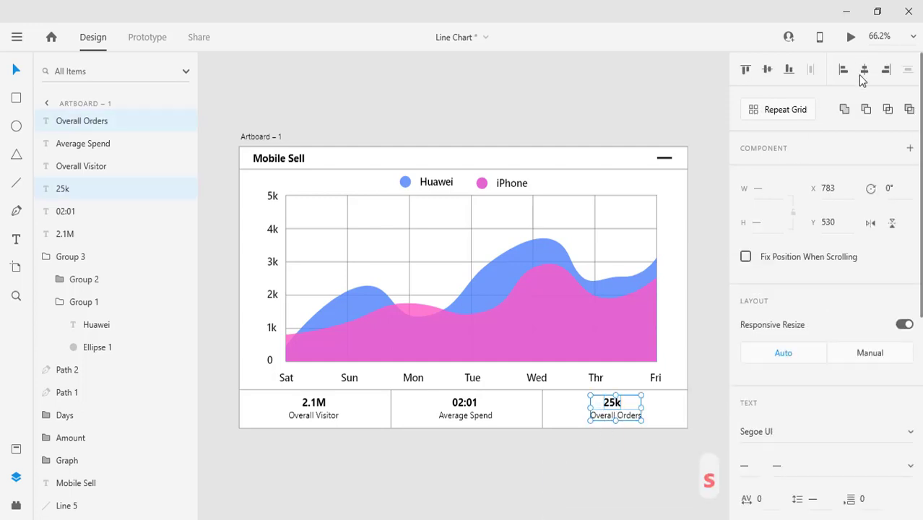
{"action": "key", "text": "Escape"}
Nudge the group of day labels 9 px up, closer to the chart grid.
{"action": "left_click", "coordinate": [288, 381]}
{"action": "key", "text": "Up"}
{"action": "key", "text": "Up"}
{"action": "key", "text": "Up"}
{"action": "key", "text": "Up"}
{"action": "key", "text": "Up"}
{"action": "key", "text": "Up"}
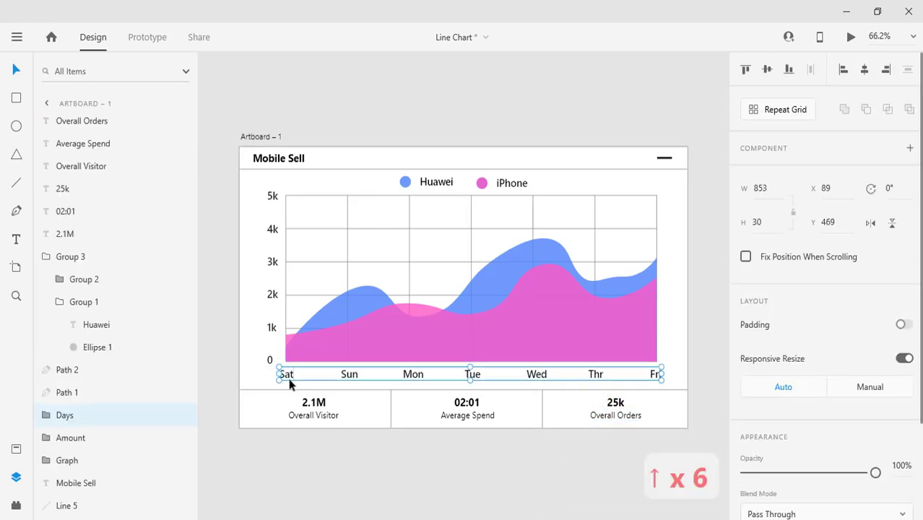
{"action": "key", "text": "Up"}
{"action": "key", "text": "Up"}
{"action": "key", "text": "Up"}
{"action": "left_click", "coordinate": [257, 384]}
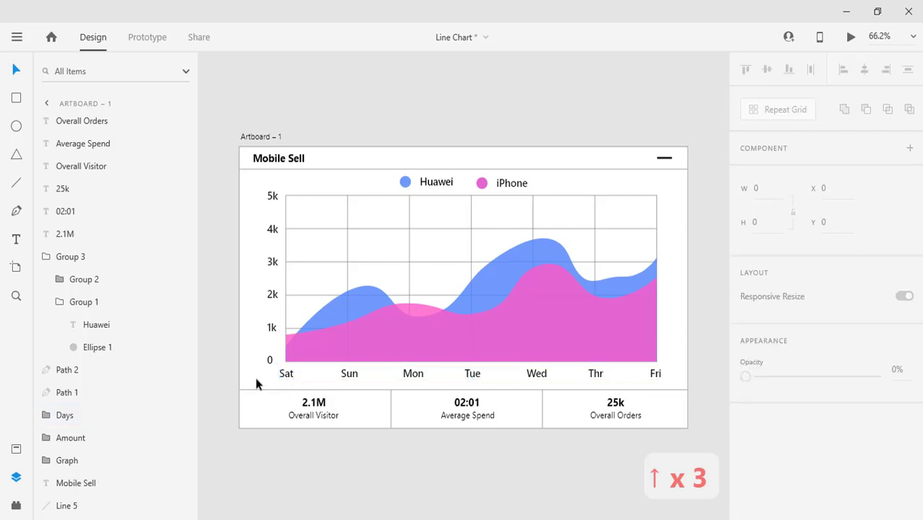
Lower the opacity of the chart grid's border colour so its lines are lighter.
{"action": "left_click", "coordinate": [469, 224]}
{"action": "scroll", "coordinate": [750, 375], "scroll_direction": "down", "scroll_amount": 3}
{"action": "left_click", "coordinate": [772, 437]}
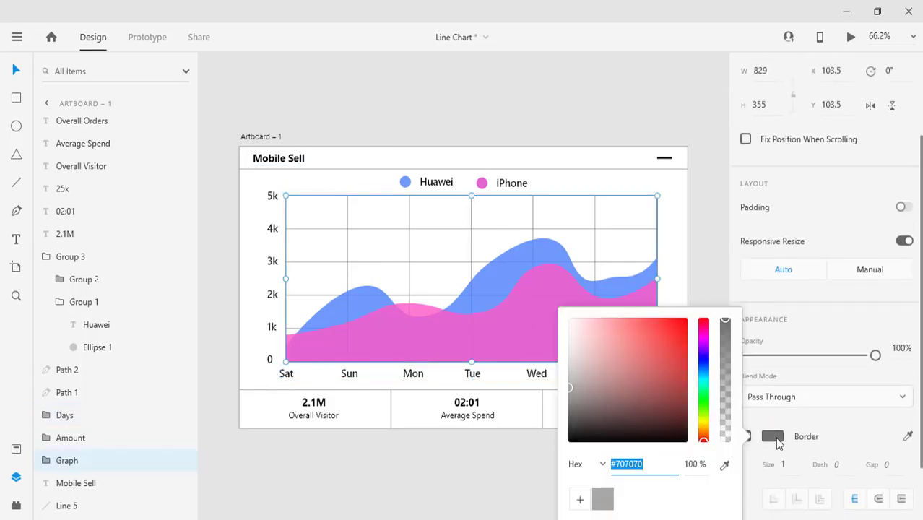
{"action": "mouse_move", "coordinate": [727, 350]}
{"action": "left_mouse_down"}
{"action": "mouse_move", "coordinate": [726, 337]}
{"action": "mouse_move", "coordinate": [725, 349]}
{"action": "left_mouse_up"}
{"action": "left_click", "coordinate": [415, 498]}
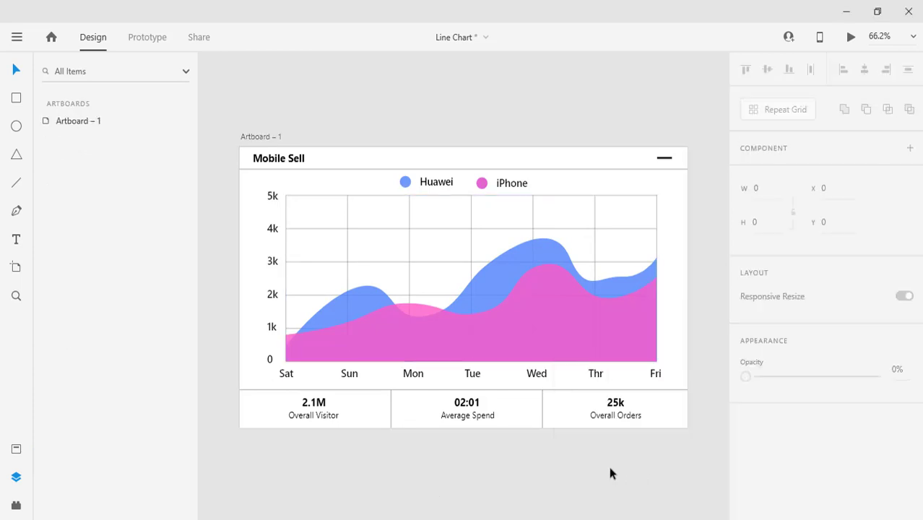
Preview the finished line chart and move the preview window slightly lower to examine the design.
{"action": "left_click", "coordinate": [851, 40]}
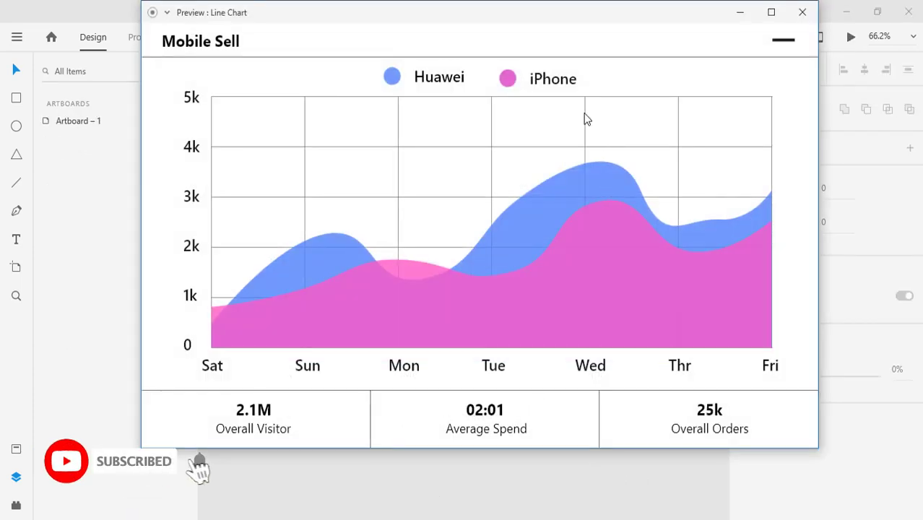
{"action": "left_click_drag", "start_coordinate": [492, 14], "coordinate": [480, 46]}
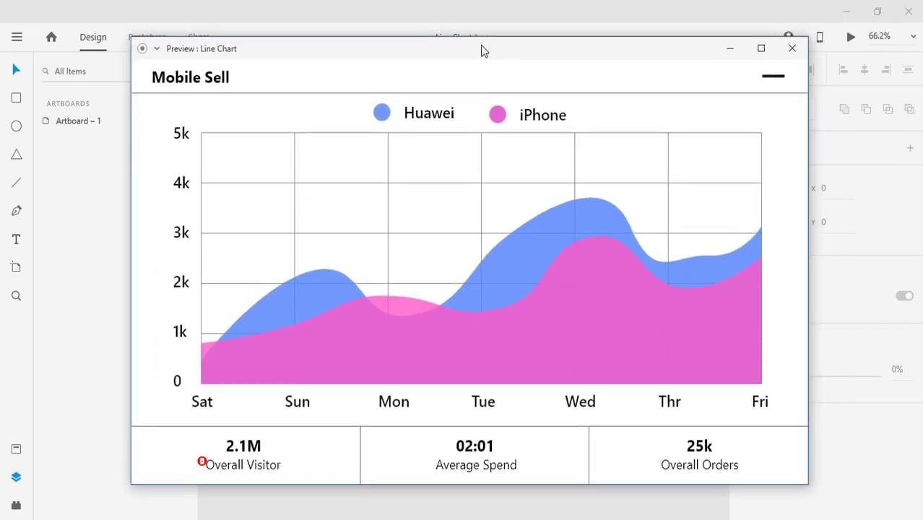